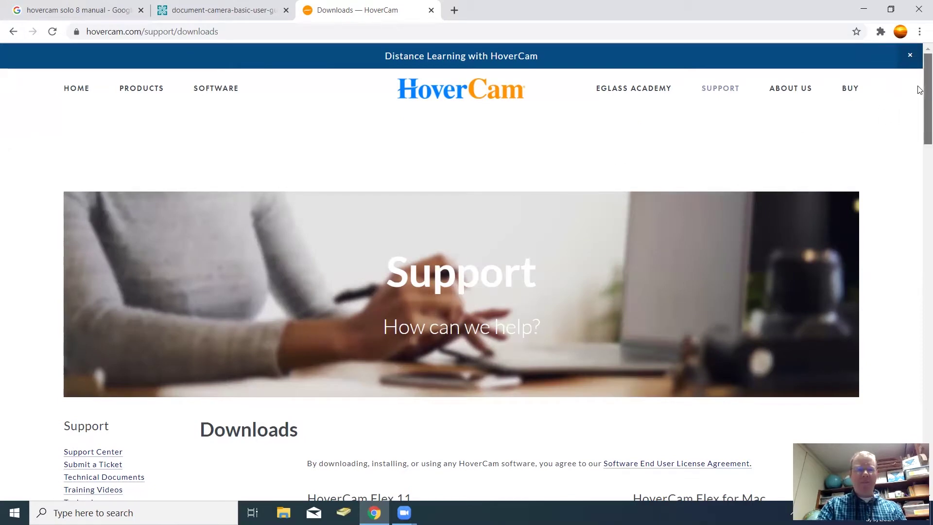
- Scroll to the HoverCam Flex 11 download, then minimize Chrome to show the desktop
{"action": "left_click_drag", "start_coordinate": [920, 89], "coordinate": [921, 154]}
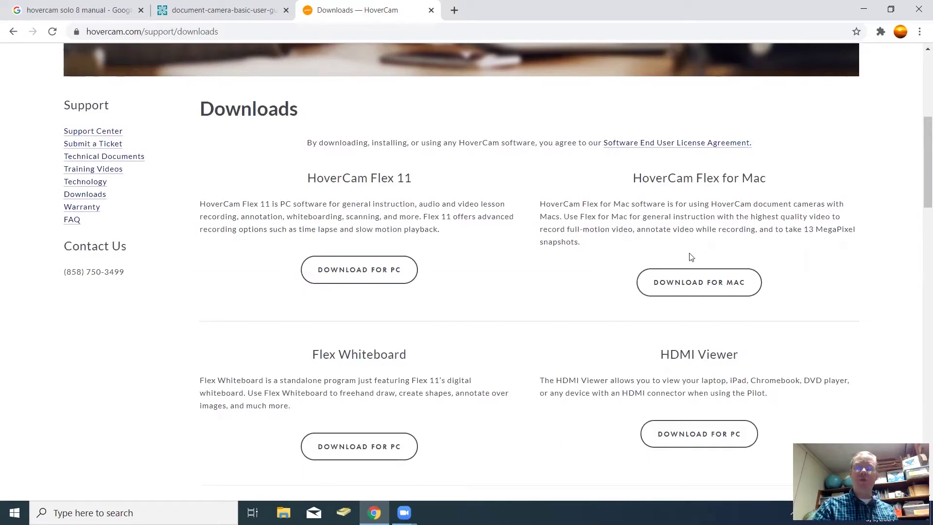
{"action": "left_click", "coordinate": [864, 9]}
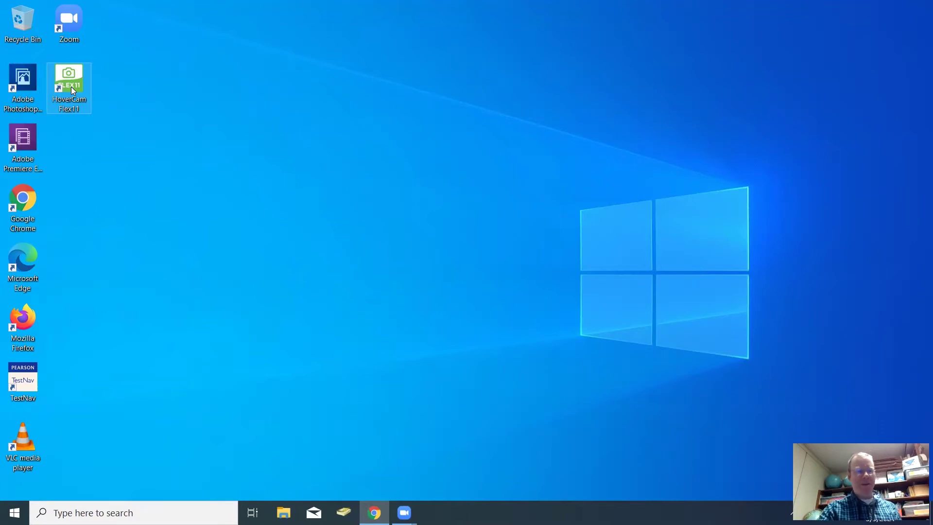
- Start HoverCam Flex 11 from its HoverCam Flex11 desktop shortcut
{"action": "double_click", "coordinate": [71, 86]}
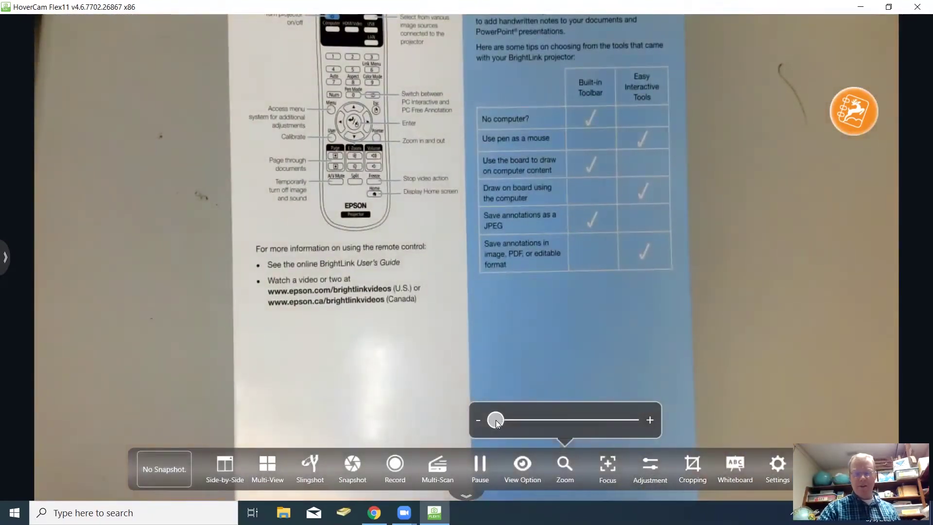
- Zoom the live camera image of the manual in to about 124%
{"action": "mouse_move", "coordinate": [513, 422]}
{"action": "left_mouse_down"}
{"action": "mouse_move", "coordinate": [562, 427]}
{"action": "mouse_move", "coordinate": [506, 428]}
{"action": "mouse_move", "coordinate": [567, 429]}
{"action": "mouse_move", "coordinate": [495, 421]}
{"action": "left_mouse_up"}
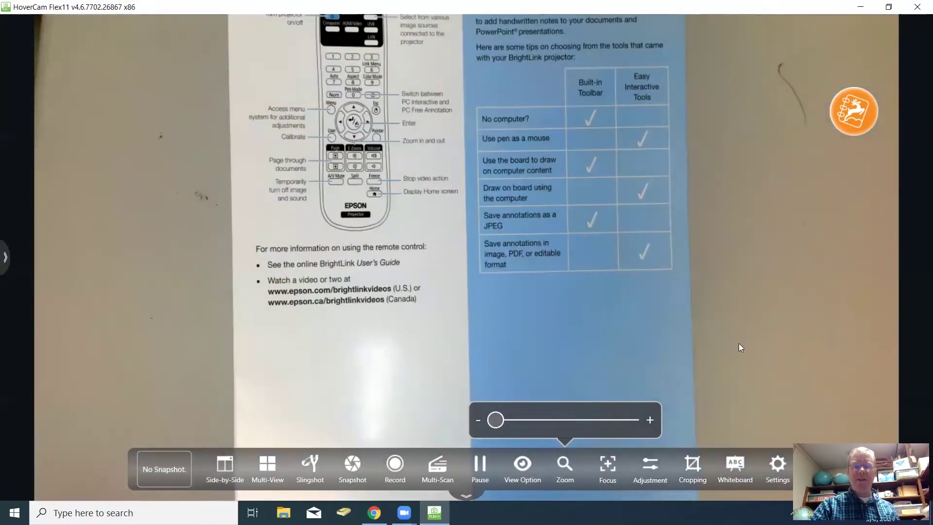
{"action": "left_click", "coordinate": [570, 477]}
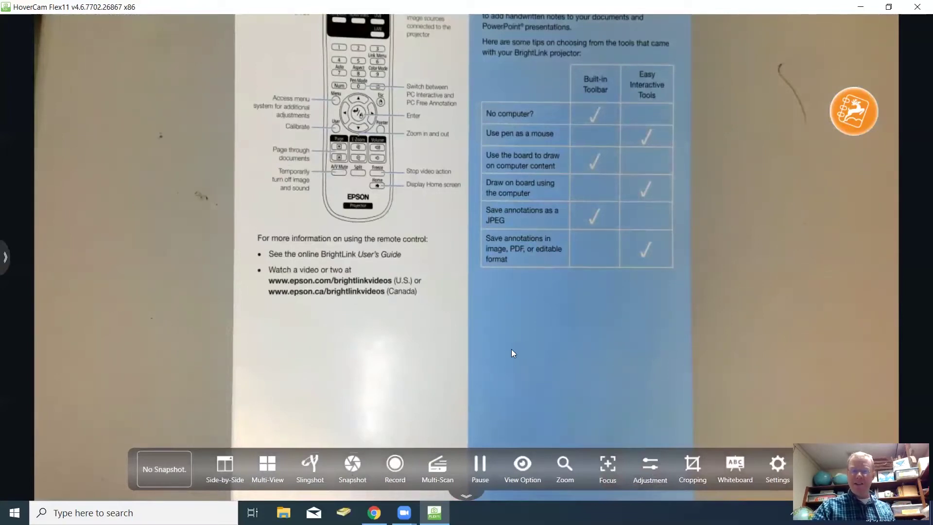
- Take a snapshot of the manual pages, then delete Img0007.jpg and Img0006.jpg from the archive
{"action": "left_click", "coordinate": [357, 461]}
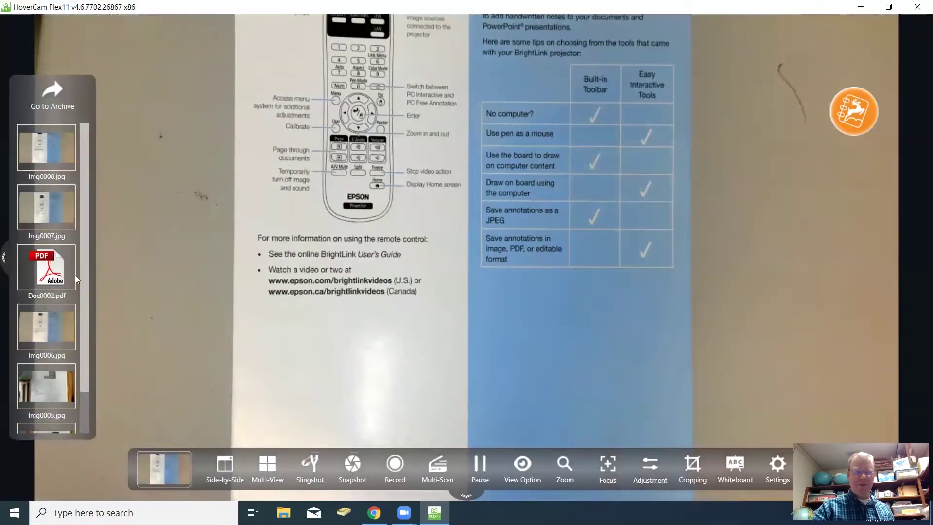
{"action": "mouse_move", "coordinate": [49, 320]}
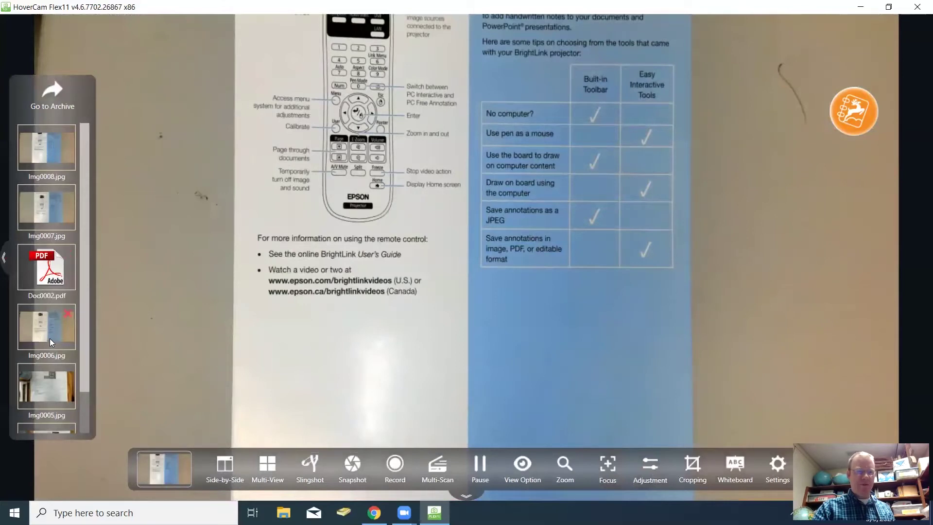
{"action": "mouse_move", "coordinate": [49, 252]}
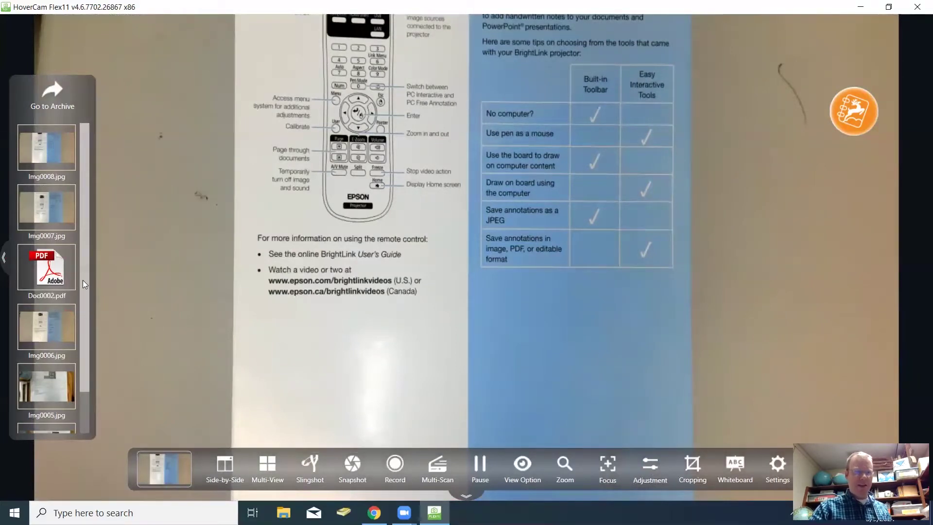
{"action": "mouse_move", "coordinate": [47, 339]}
{"action": "mouse_move", "coordinate": [47, 407]}
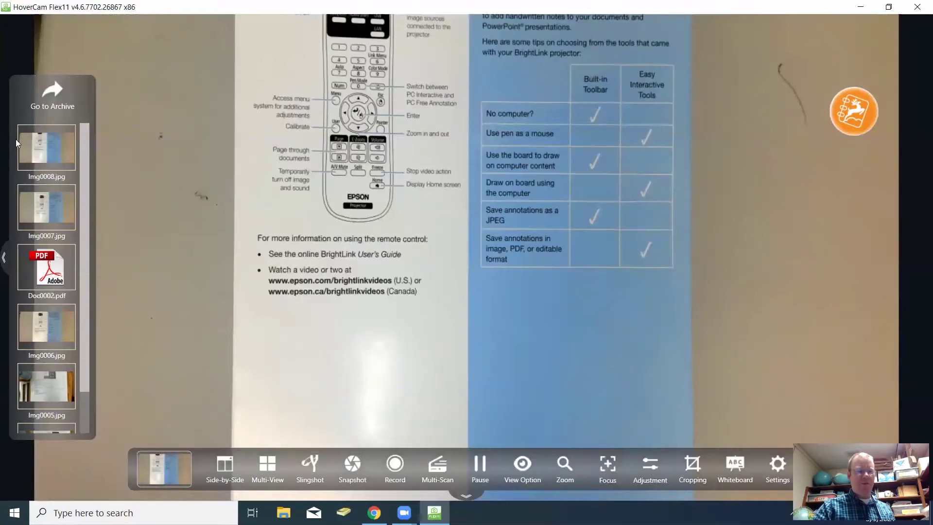
{"action": "mouse_move", "coordinate": [52, 136]}
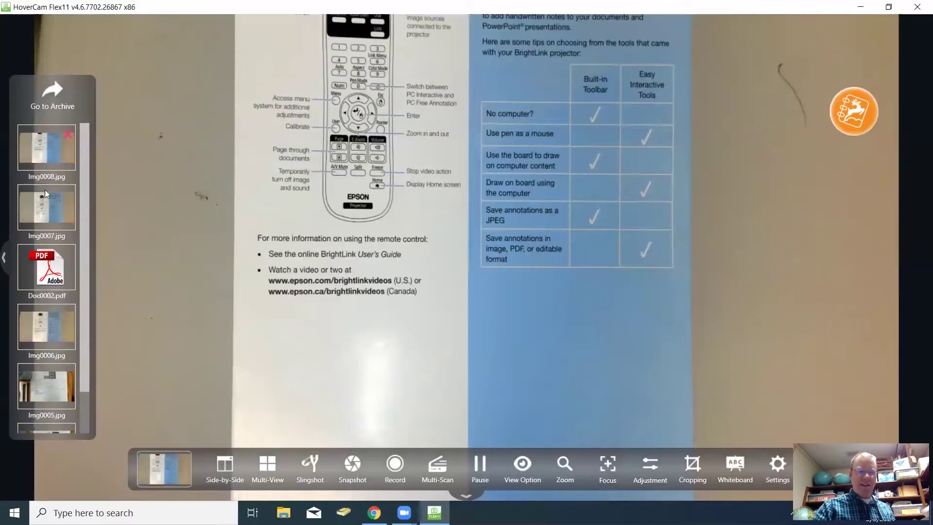
{"action": "mouse_move", "coordinate": [48, 210]}
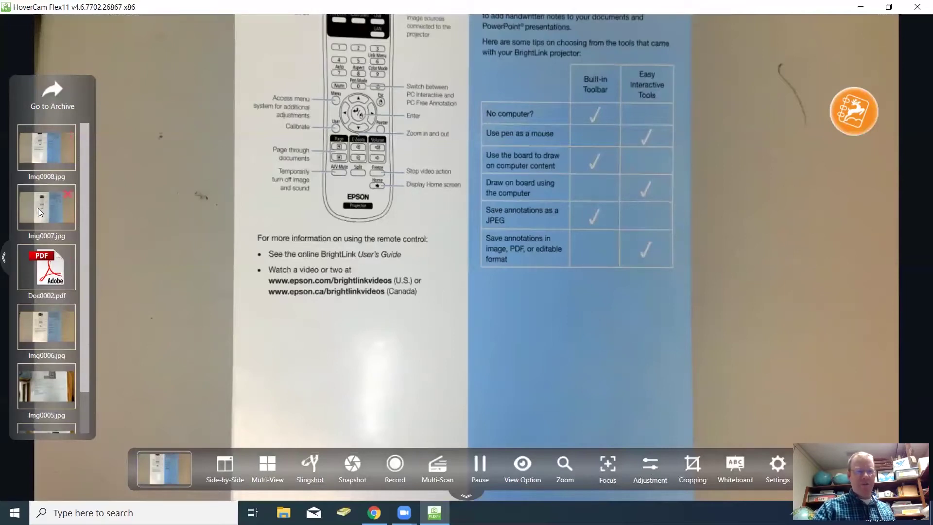
{"action": "left_click", "coordinate": [66, 195]}
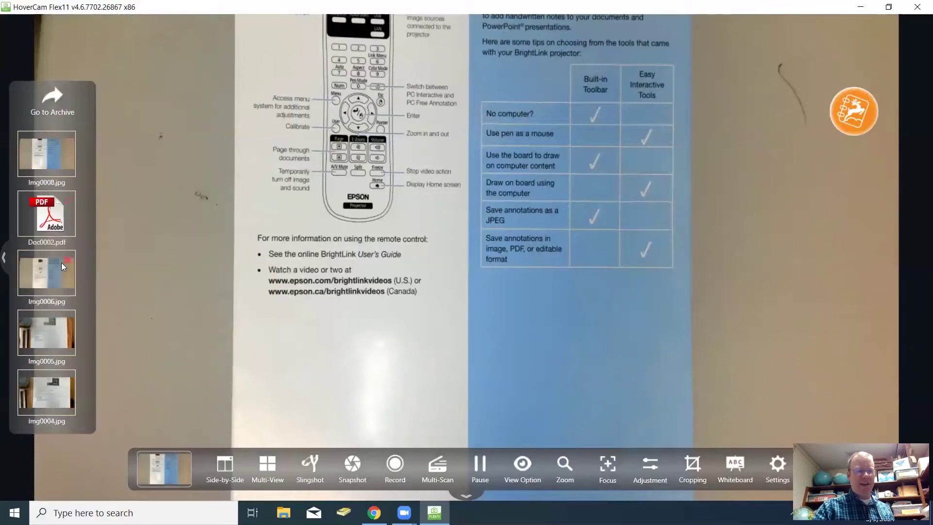
{"action": "left_click", "coordinate": [61, 262]}
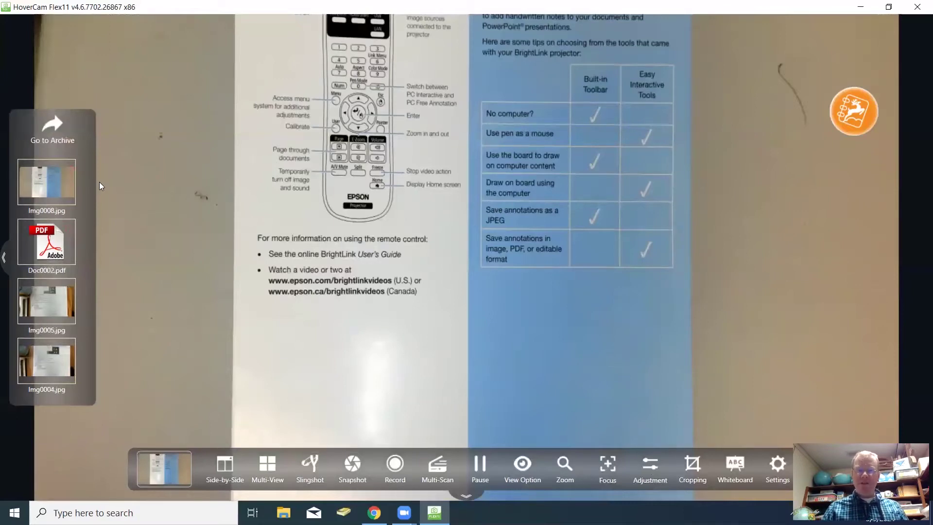
{"action": "left_click", "coordinate": [45, 135]}
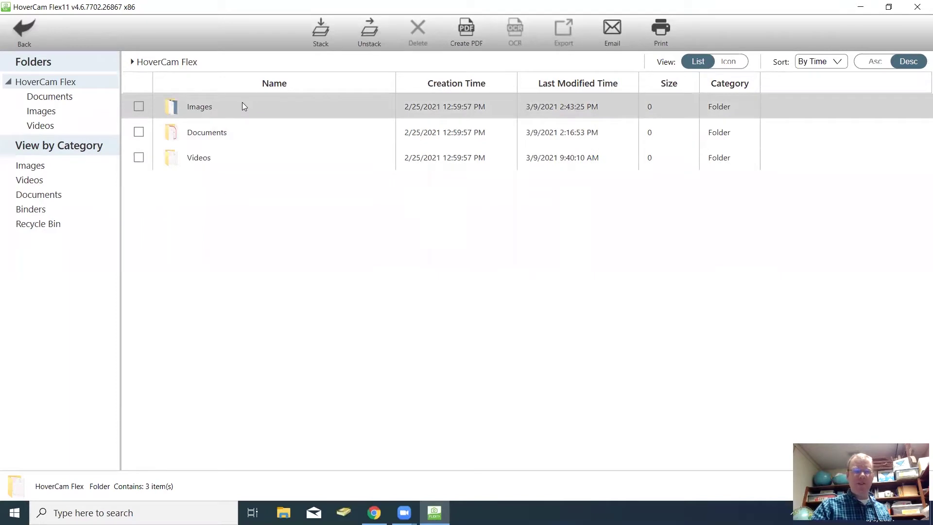
{"action": "double_click", "coordinate": [218, 108]}
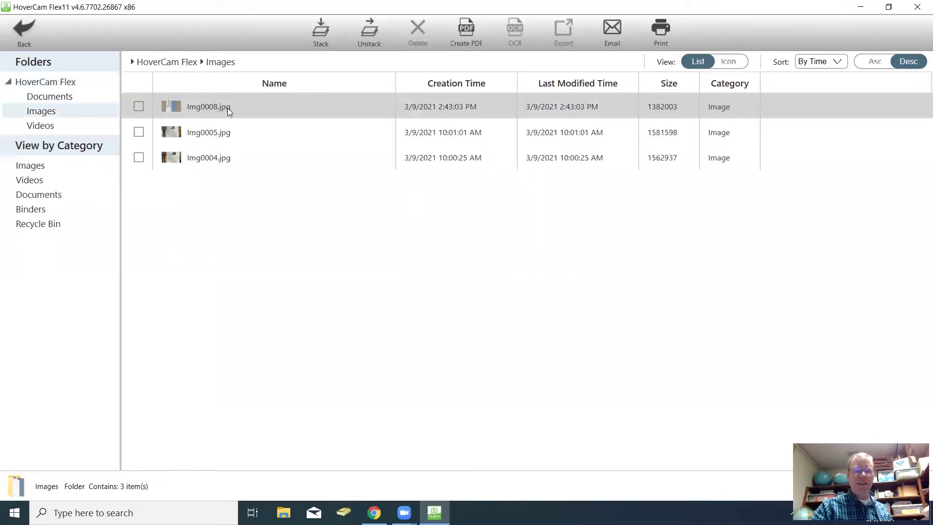
{"action": "double_click", "coordinate": [228, 108]}
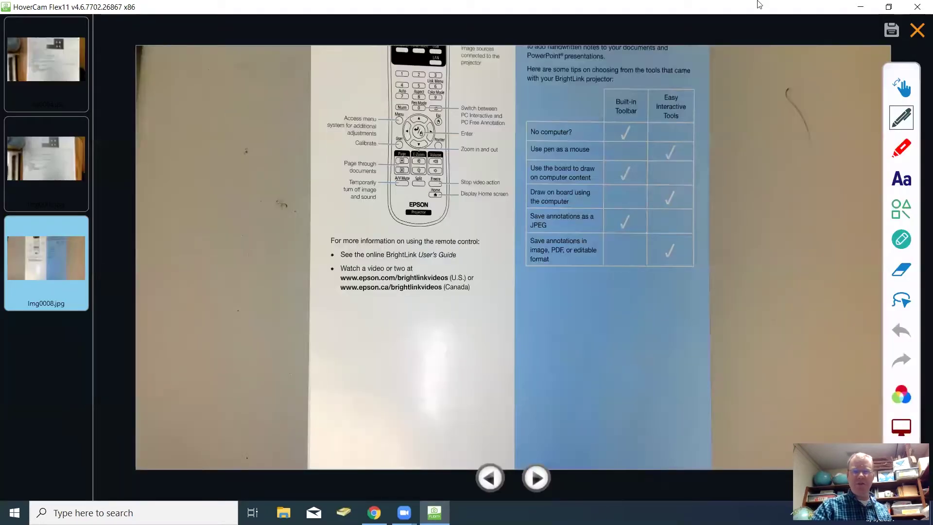
{"action": "left_click", "coordinate": [917, 31]}
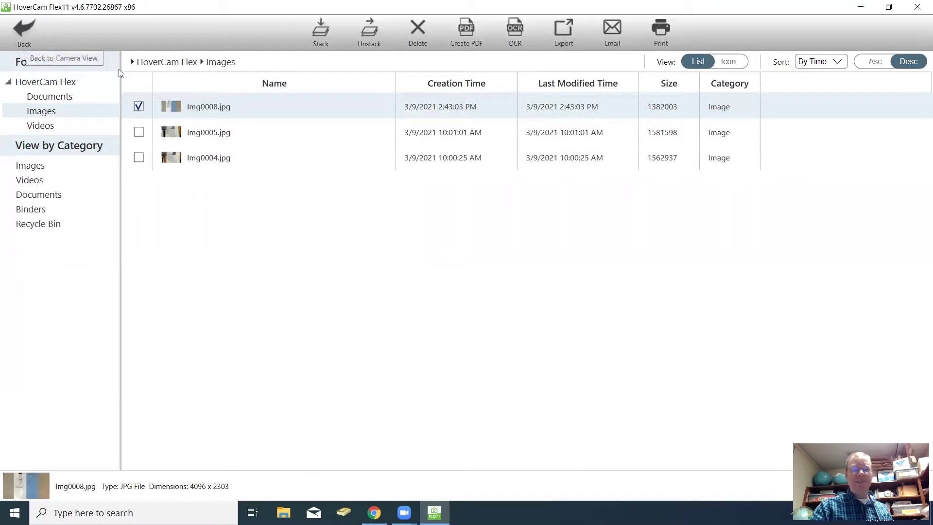
{"action": "left_click", "coordinate": [24, 31]}
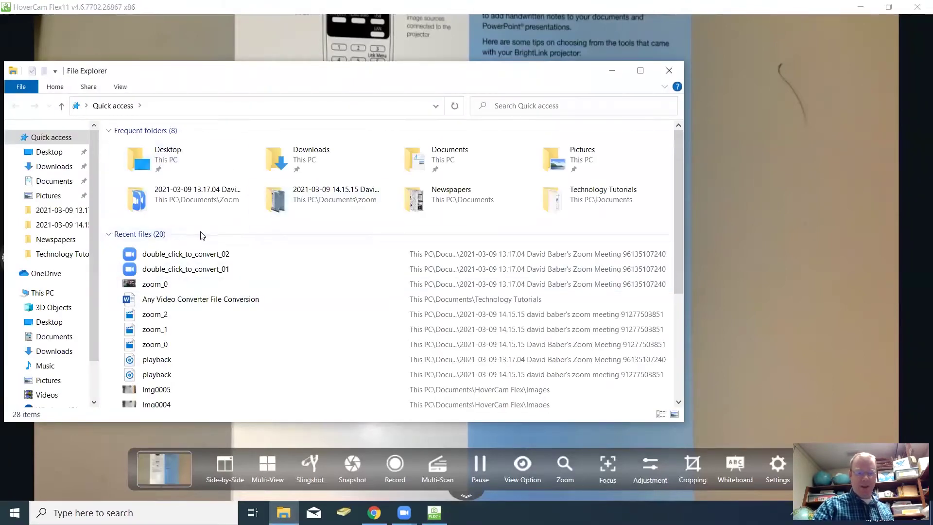
{"action": "left_click", "coordinate": [54, 180]}
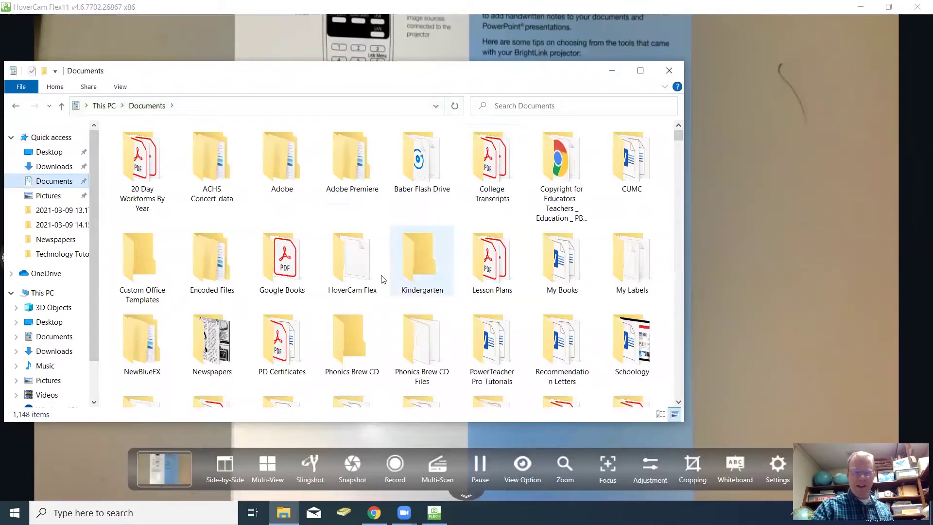
{"action": "double_click", "coordinate": [367, 276]}
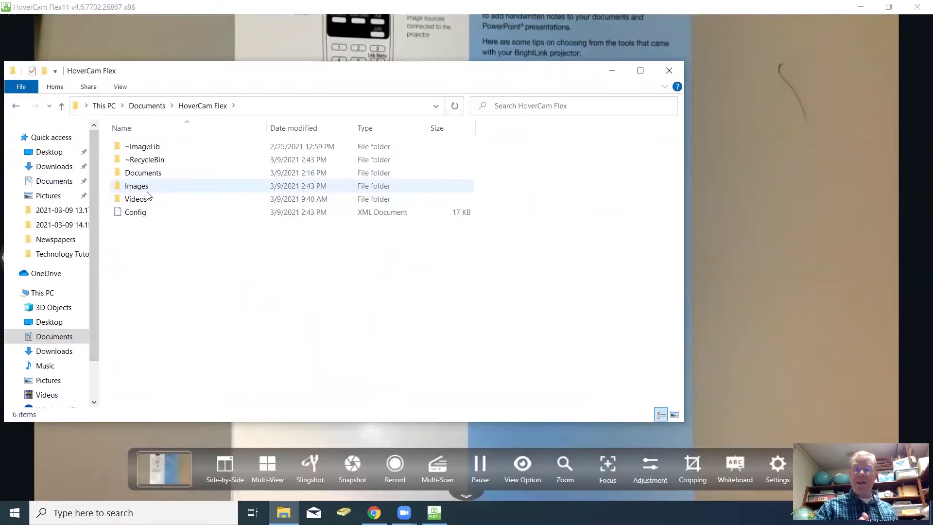
{"action": "mouse_move", "coordinate": [148, 195]}
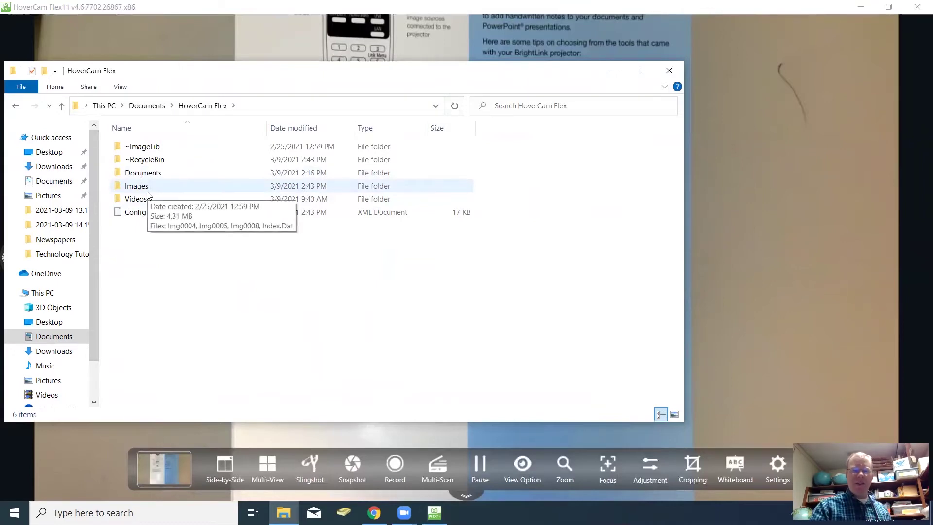
{"action": "left_click", "coordinate": [671, 71]}
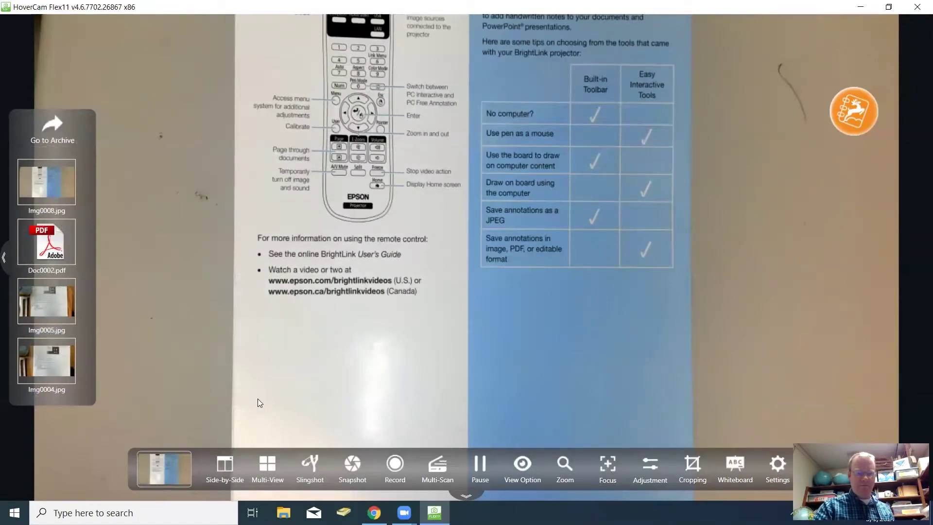
- Capture the English remote-control page as Img0009.jpg and switch into Side-by-Side view
{"action": "left_click", "coordinate": [223, 462]}
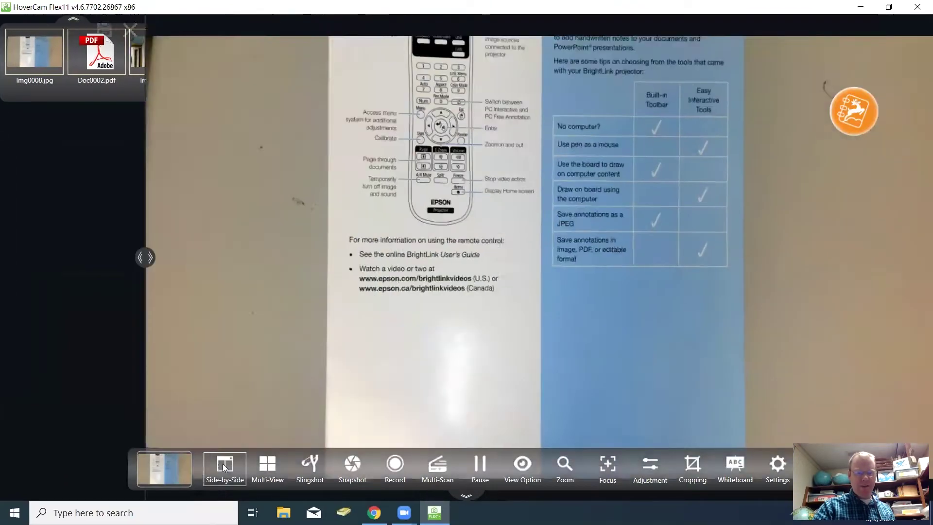
{"action": "left_click", "coordinate": [224, 467]}
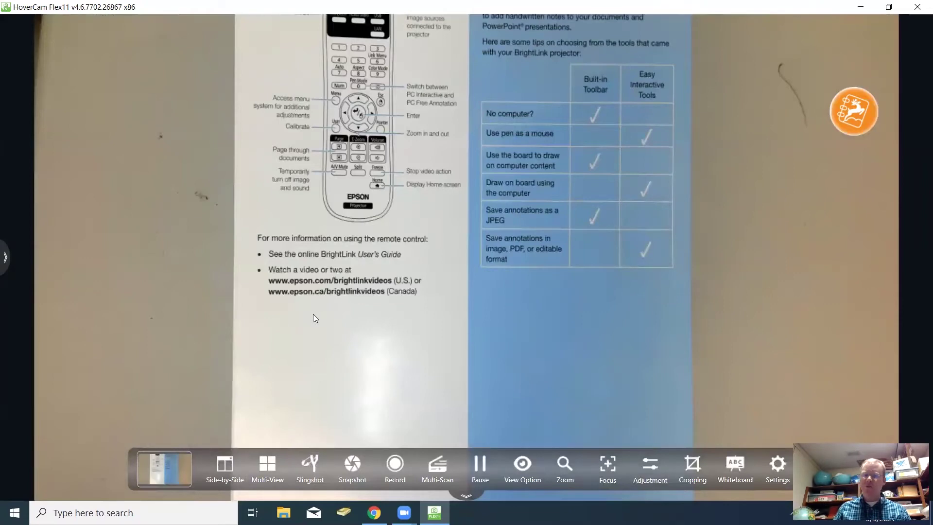
{"action": "left_click", "coordinate": [352, 465]}
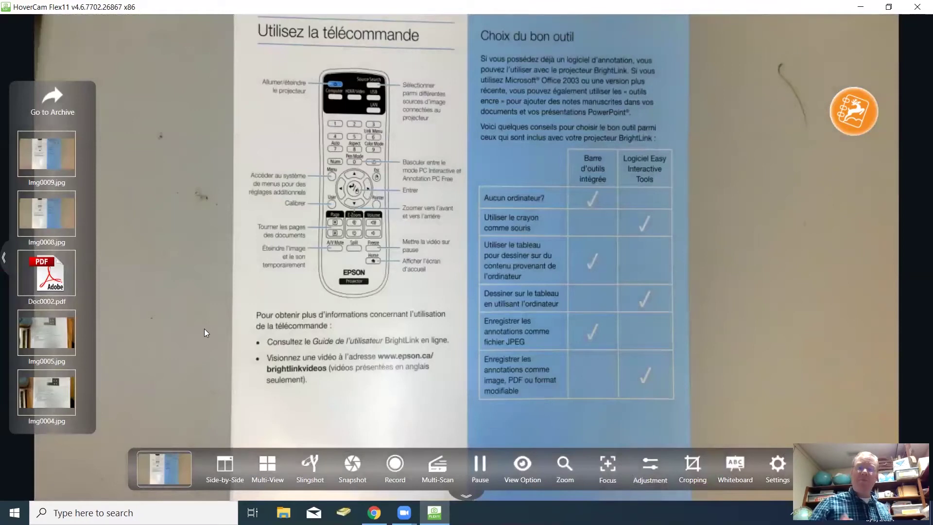
{"action": "left_click", "coordinate": [232, 472]}
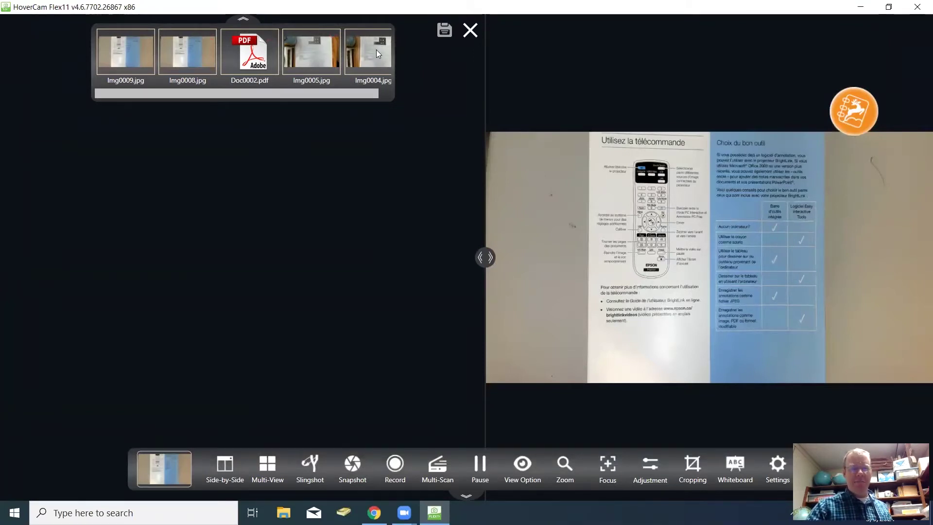
- Show Img0009 in the left pane beside the live feed, then exit Side-by-Side mode
{"action": "left_click", "coordinate": [127, 48]}
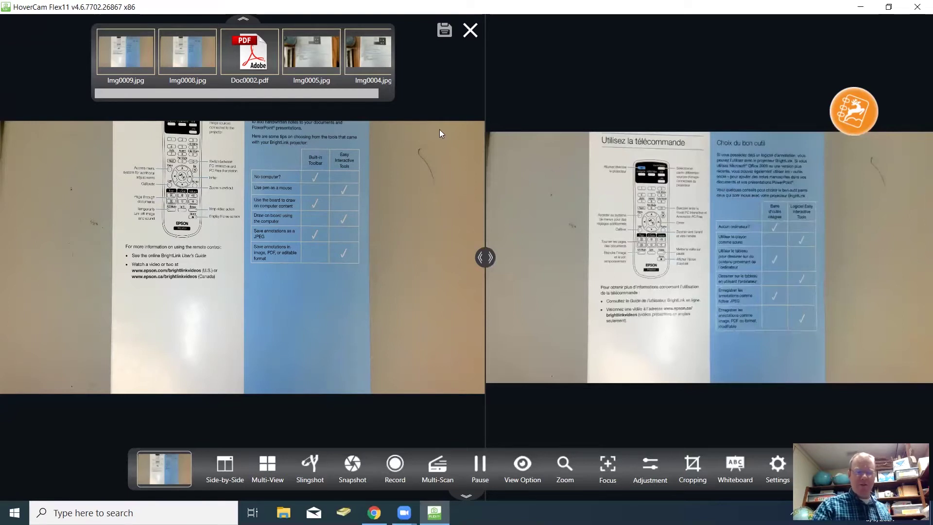
{"action": "left_click", "coordinate": [472, 32]}
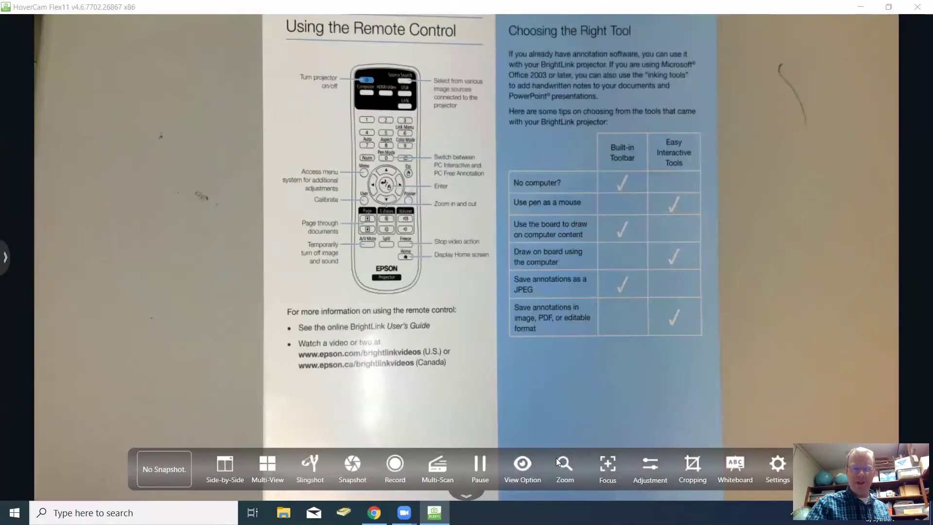
- Open the Multi-Scan Timer/Motion settings popup
{"action": "left_click", "coordinate": [441, 465]}
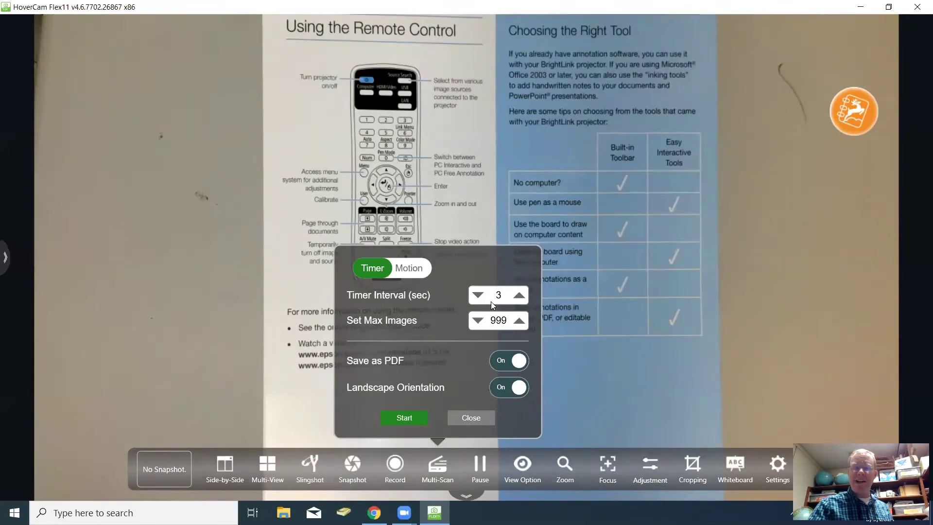
- Set the Multi-Scan timer interval to 5 seconds
{"action": "left_click", "coordinate": [519, 295]}
{"action": "left_click", "coordinate": [520, 295]}
{"action": "left_click", "coordinate": [520, 295]}
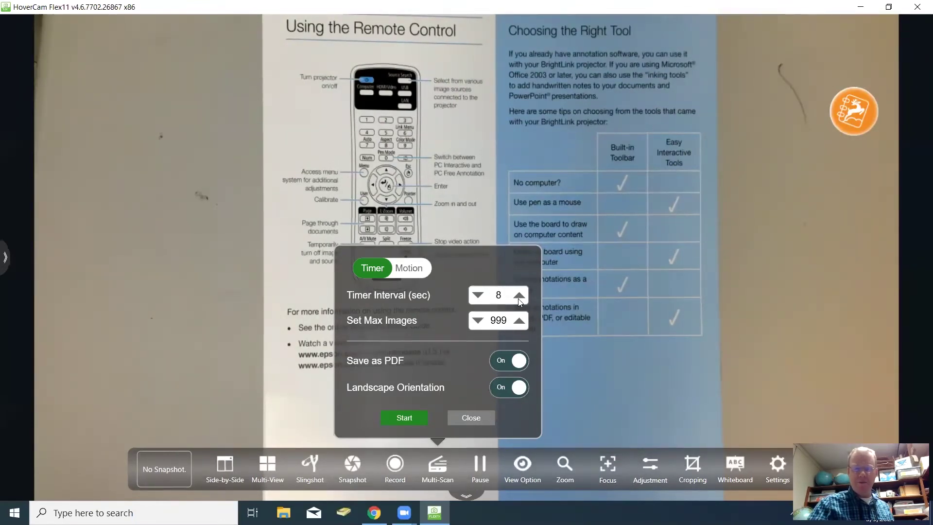
{"action": "left_click", "coordinate": [519, 295]}
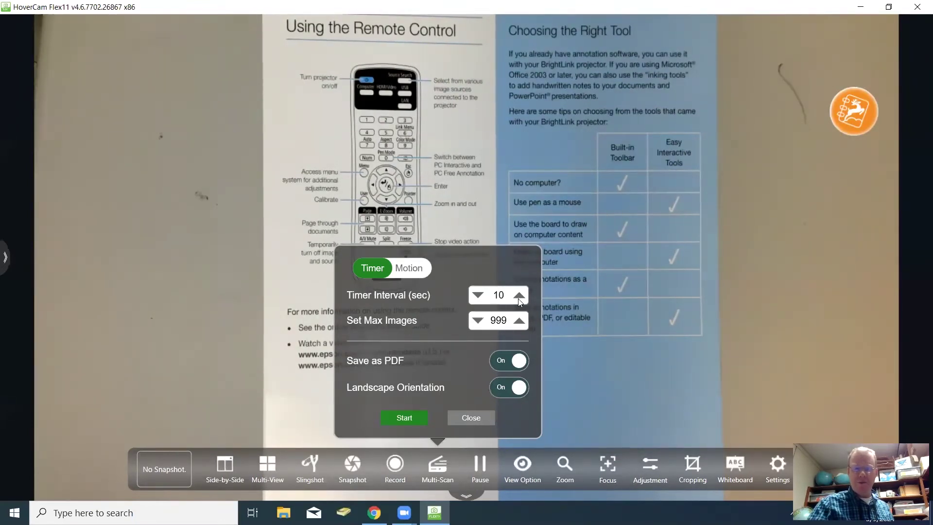
{"action": "left_click", "coordinate": [479, 295]}
{"action": "left_click", "coordinate": [478, 295]}
{"action": "left_click", "coordinate": [478, 295]}
{"action": "left_click", "coordinate": [479, 295]}
{"action": "left_click", "coordinate": [479, 295]}
{"action": "left_click", "coordinate": [479, 295]}
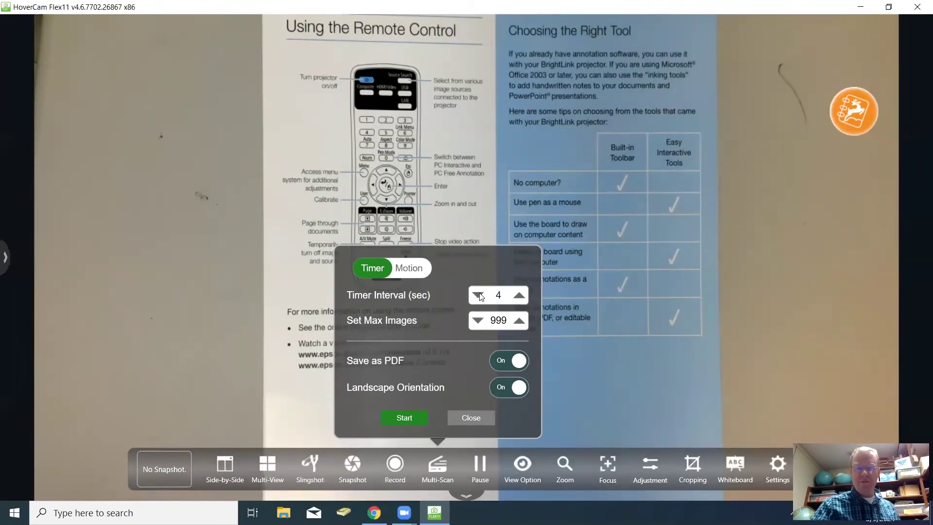
{"action": "left_click", "coordinate": [479, 295]}
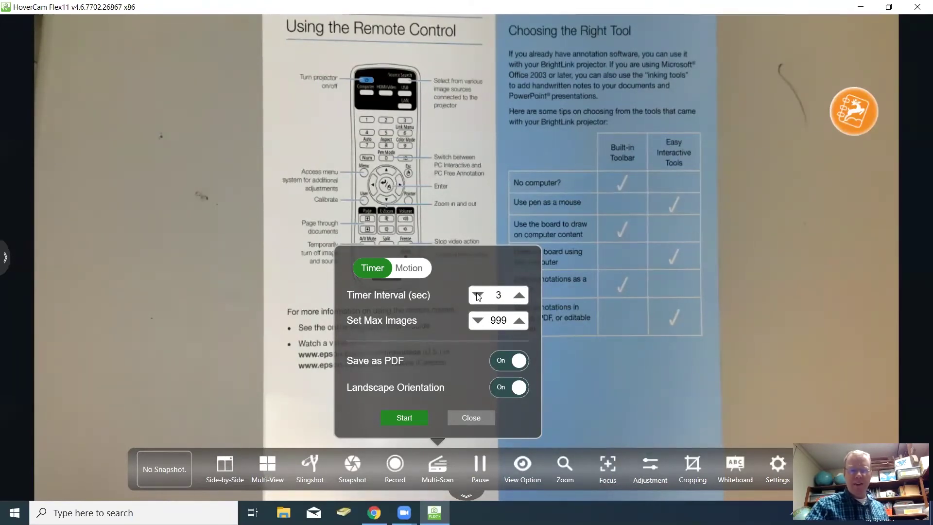
{"action": "left_click", "coordinate": [519, 296]}
{"action": "left_click", "coordinate": [519, 296]}
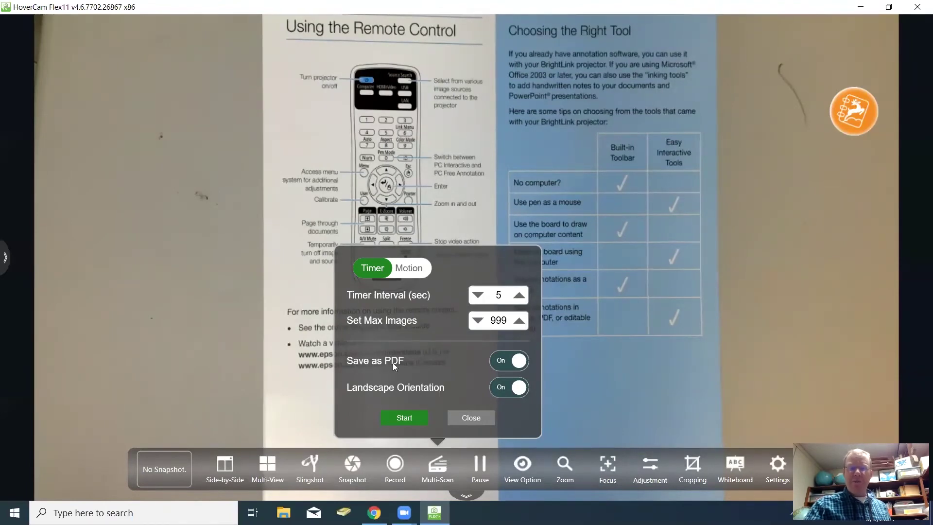
- Keep Save as PDF on, turn Landscape Orientation off, and start the timed multi-scan
{"action": "left_click", "coordinate": [506, 362]}
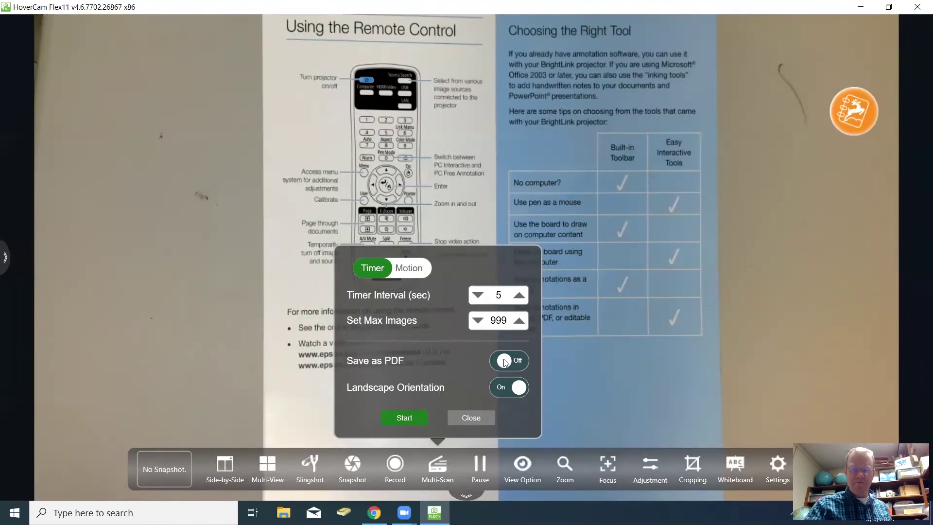
{"action": "left_click", "coordinate": [516, 362]}
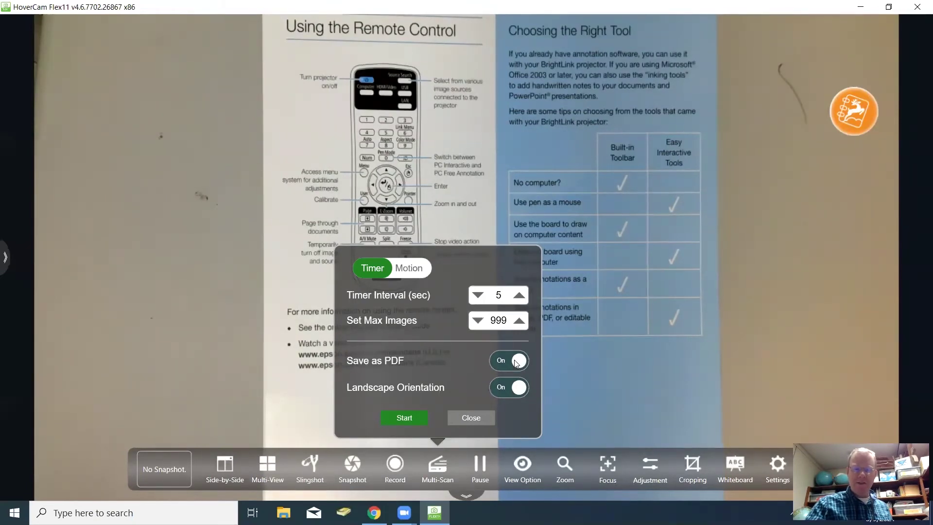
{"action": "left_click", "coordinate": [501, 388]}
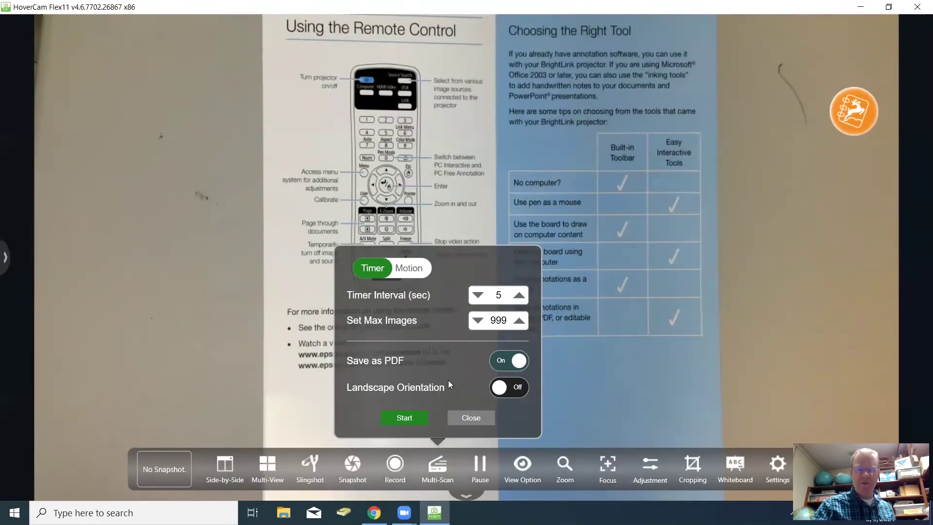
{"action": "left_click", "coordinate": [411, 418]}
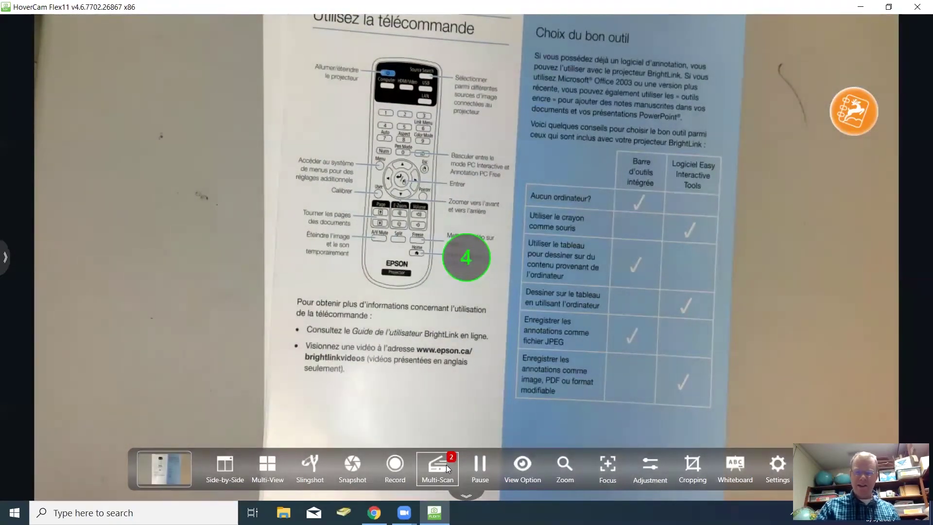
- Stop the multi-scan, close its settings, and open the saved Doc0002.pdf from the gallery
{"action": "left_click", "coordinate": [439, 475]}
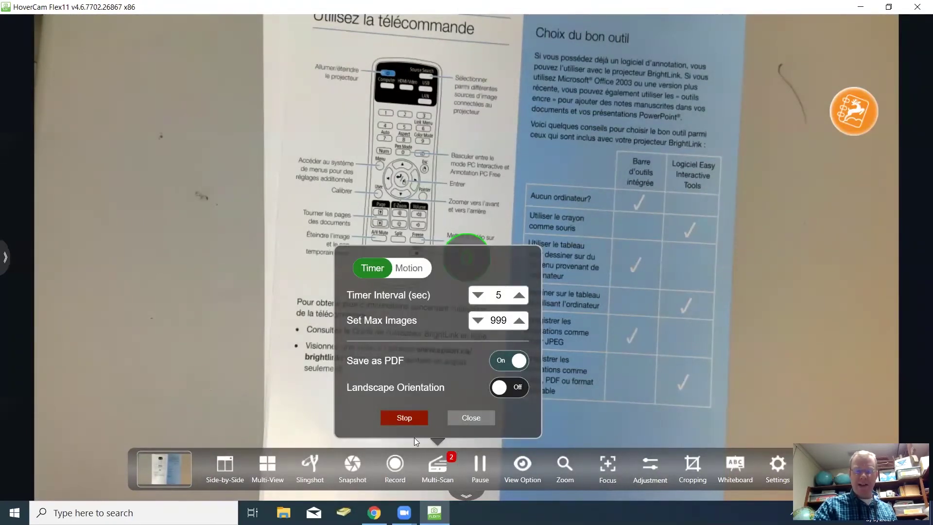
{"action": "left_click", "coordinate": [407, 418]}
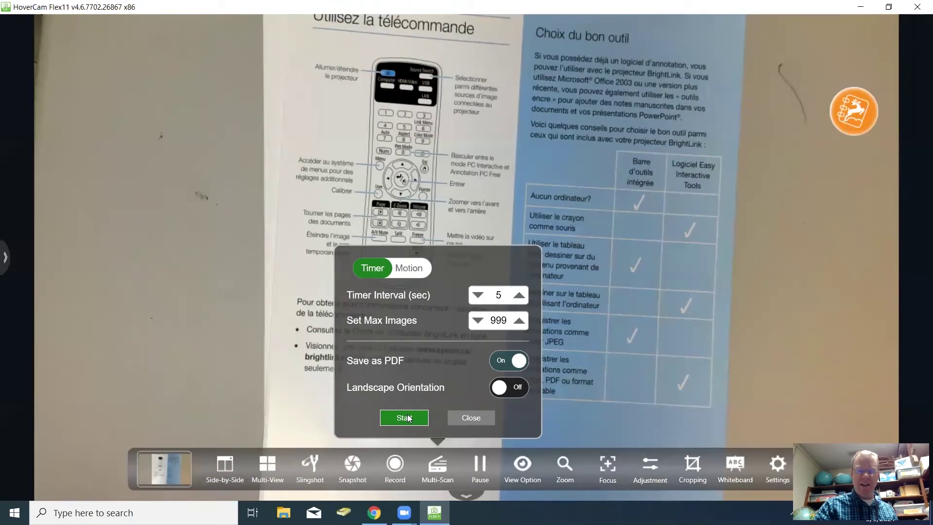
{"action": "left_click", "coordinate": [466, 418]}
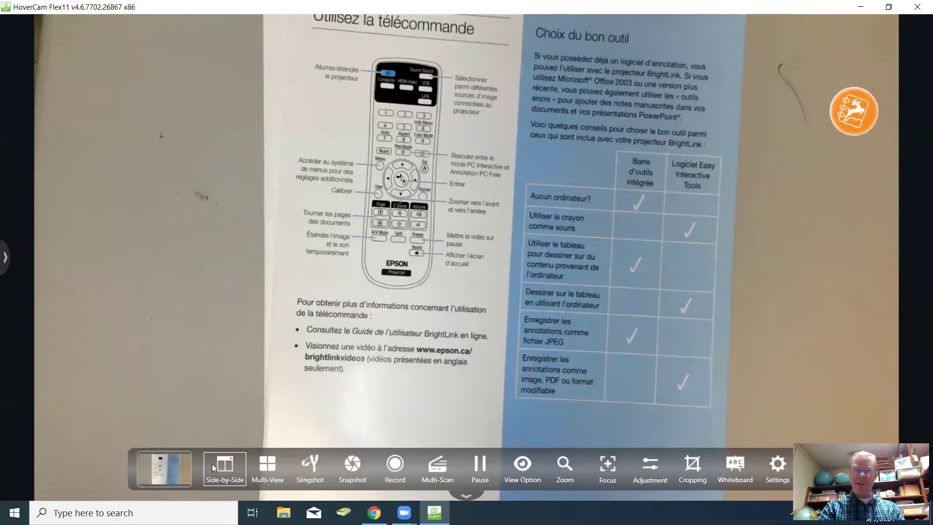
{"action": "left_click", "coordinate": [156, 471]}
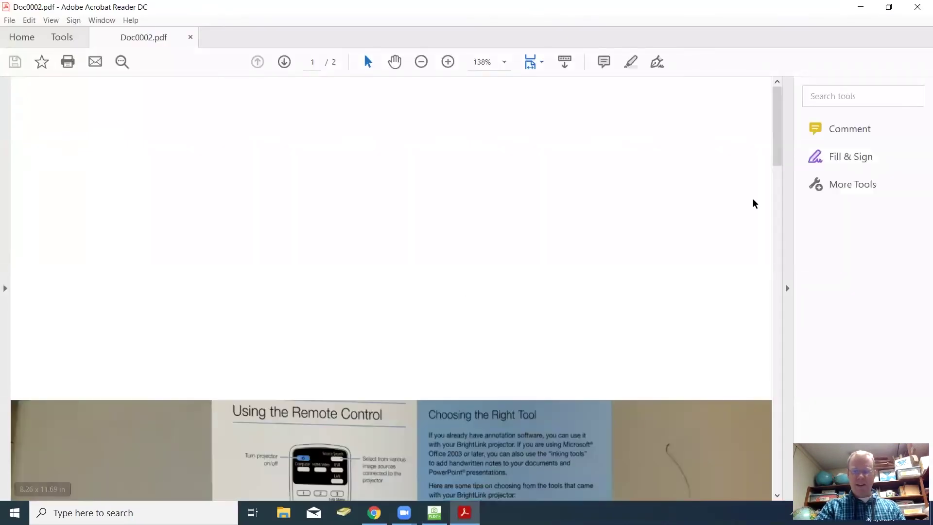
- Scroll through the two scanned pages of Doc0002.pdf in Acrobat Reader
{"action": "left_click_drag", "start_coordinate": [779, 148], "coordinate": [765, 122]}
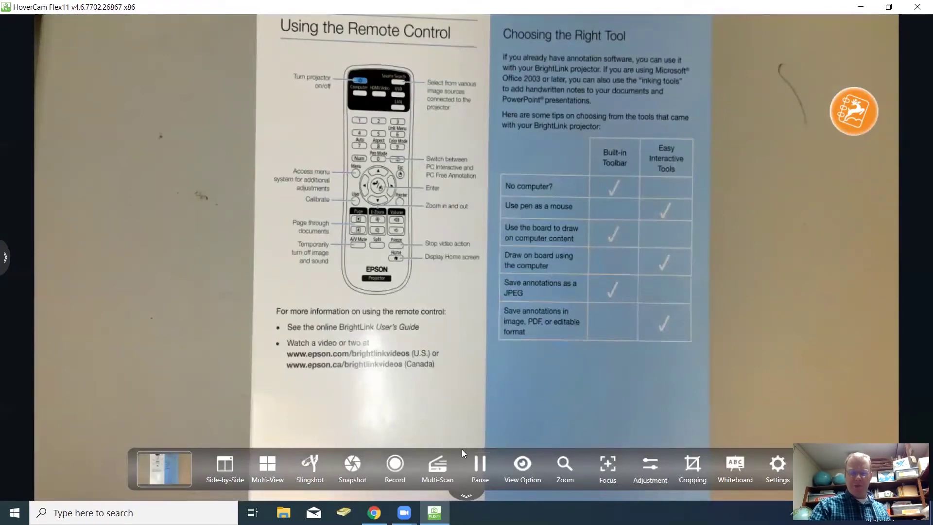
{"action": "left_click", "coordinate": [475, 460]}
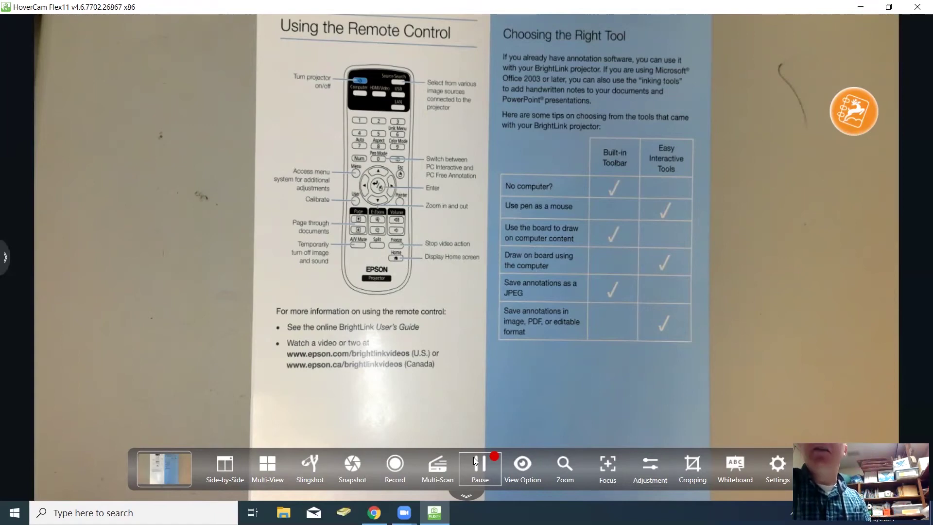
{"action": "left_click", "coordinate": [489, 474]}
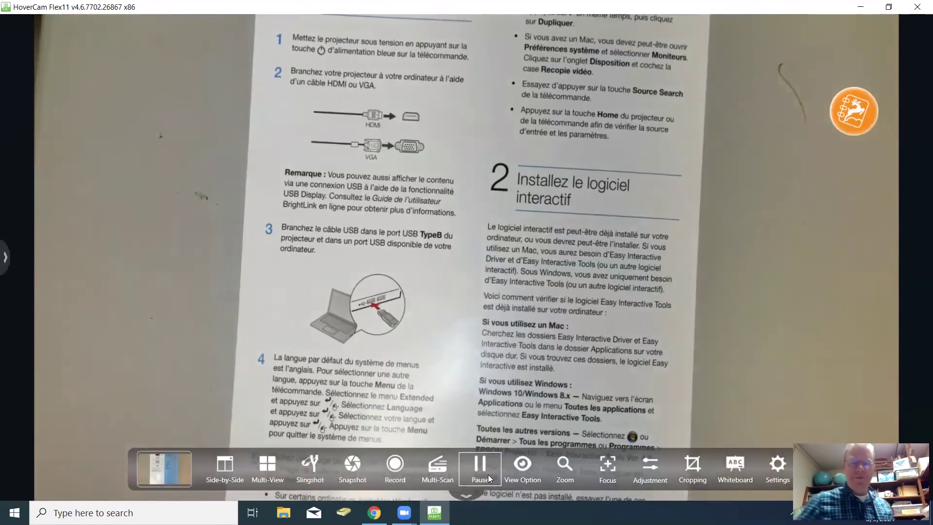
- Show the view options, try rotating and mirroring, then leave the image upright and unmirrored
{"action": "left_click", "coordinate": [522, 475]}
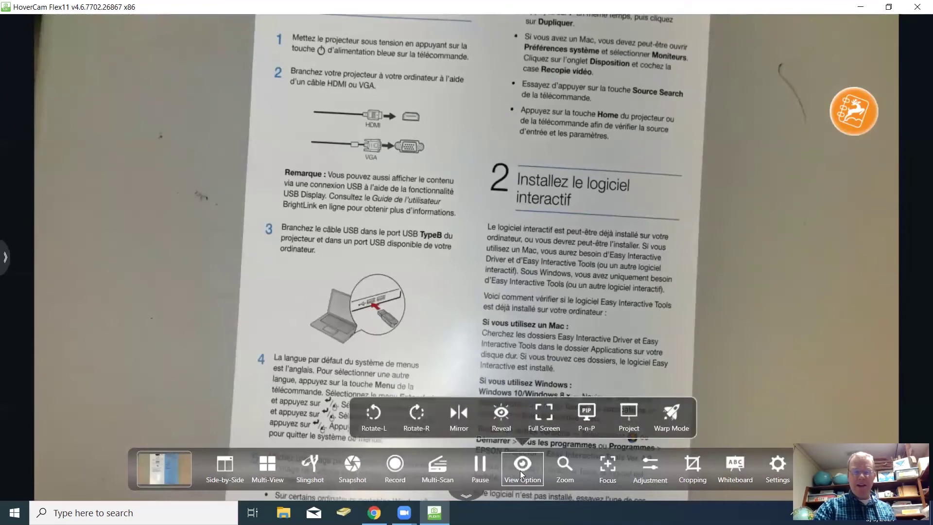
{"action": "left_click", "coordinate": [370, 416]}
{"action": "left_click", "coordinate": [368, 415]}
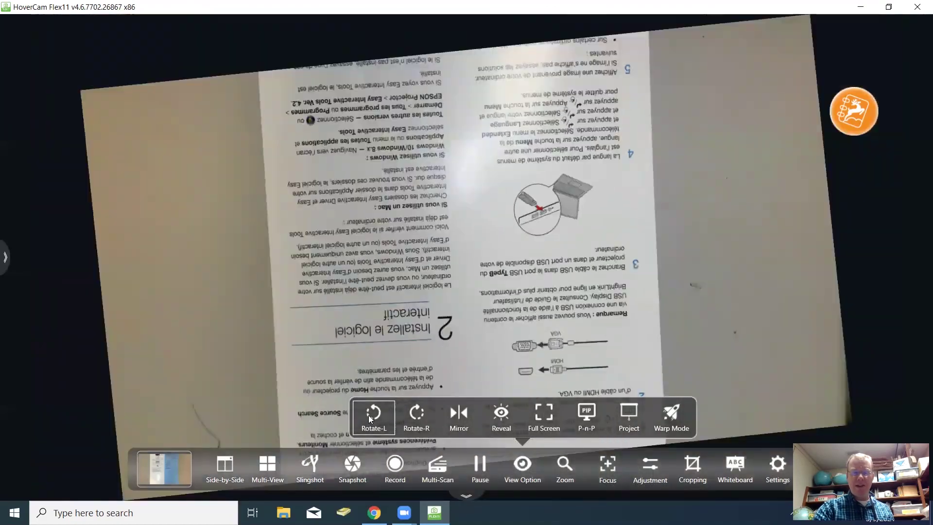
{"action": "left_click", "coordinate": [369, 415]}
{"action": "left_click", "coordinate": [369, 415]}
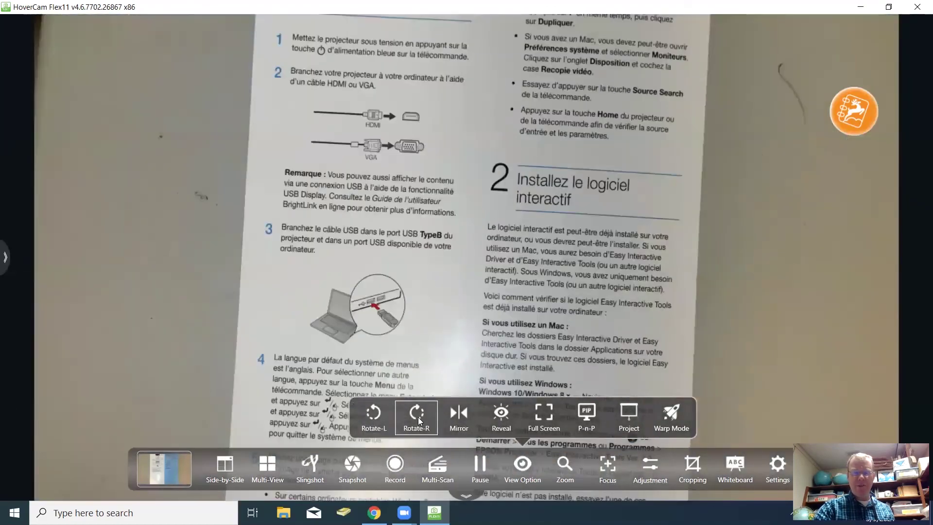
{"action": "left_click", "coordinate": [418, 420]}
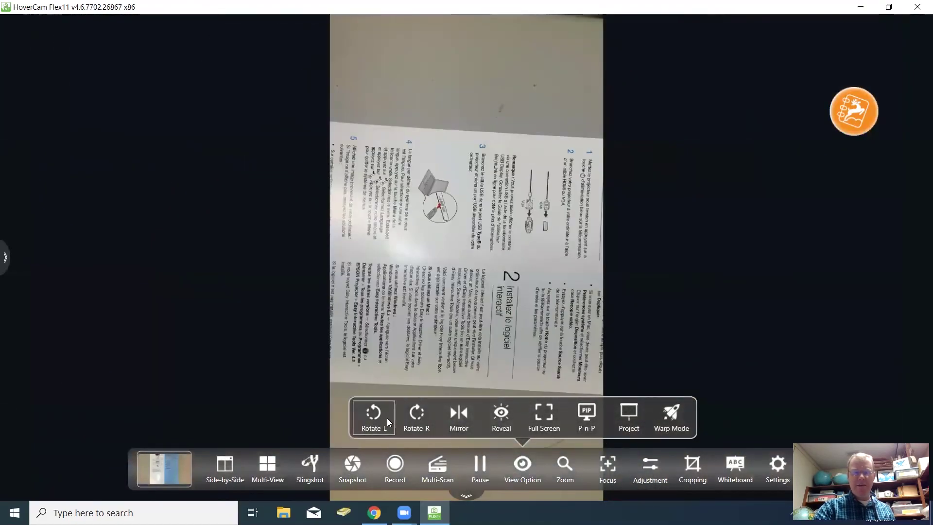
{"action": "left_click", "coordinate": [377, 418]}
{"action": "left_click", "coordinate": [468, 428]}
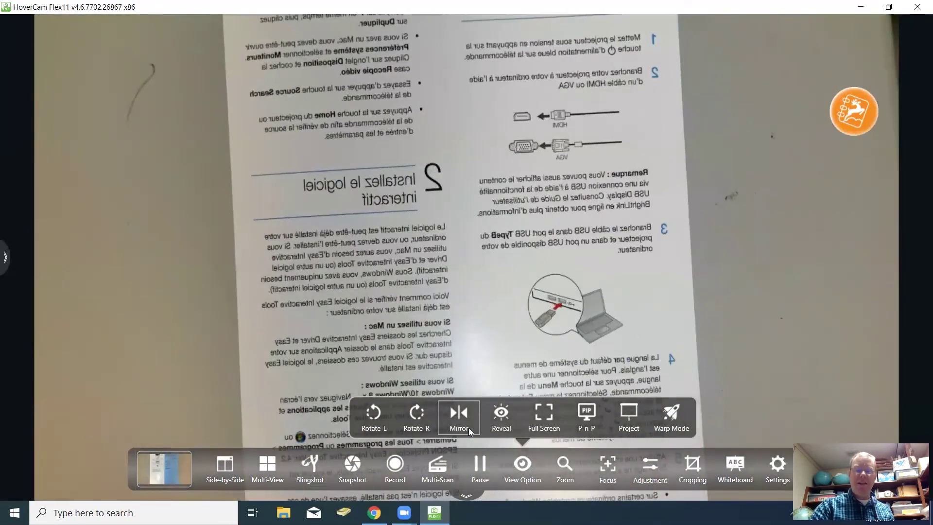
{"action": "left_click", "coordinate": [468, 428]}
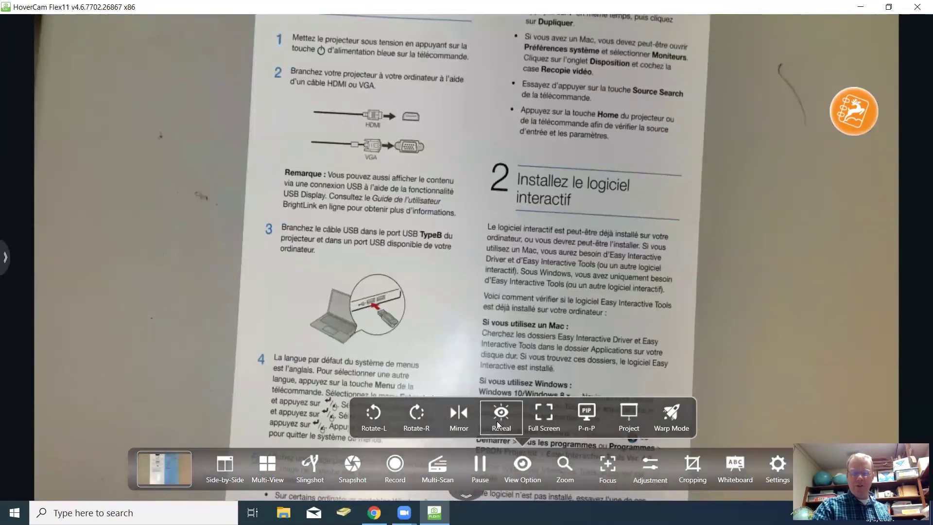
- Cover the brochure with the reveal curtain, lower it slightly, then lift it from View Option
{"action": "left_click", "coordinate": [498, 426]}
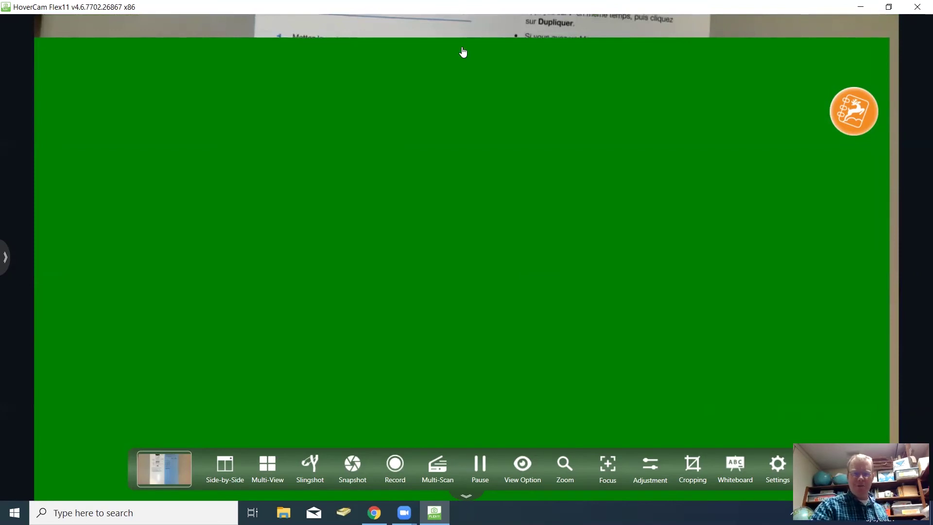
{"action": "mouse_move", "coordinate": [462, 54]}
{"action": "left_mouse_down"}
{"action": "mouse_move", "coordinate": [486, 265]}
{"action": "mouse_move", "coordinate": [469, 39]}
{"action": "left_mouse_up"}
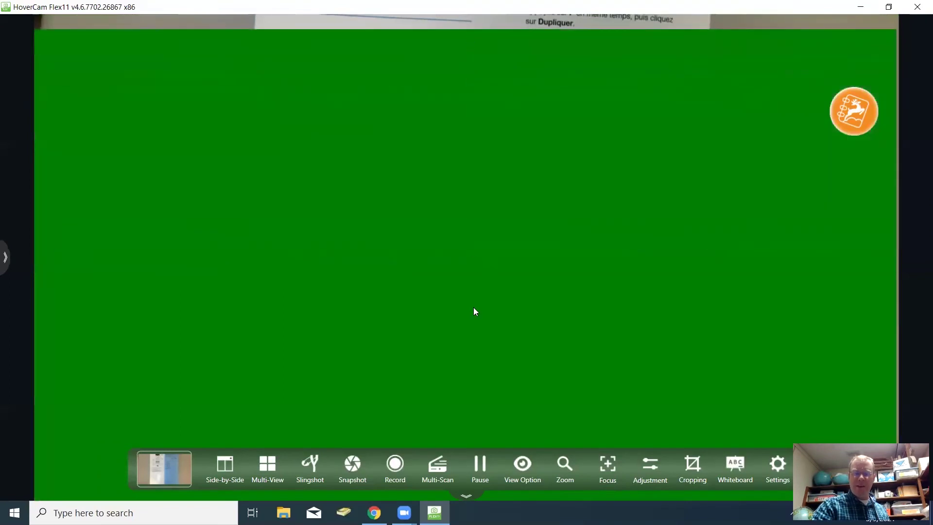
{"action": "left_click", "coordinate": [518, 472]}
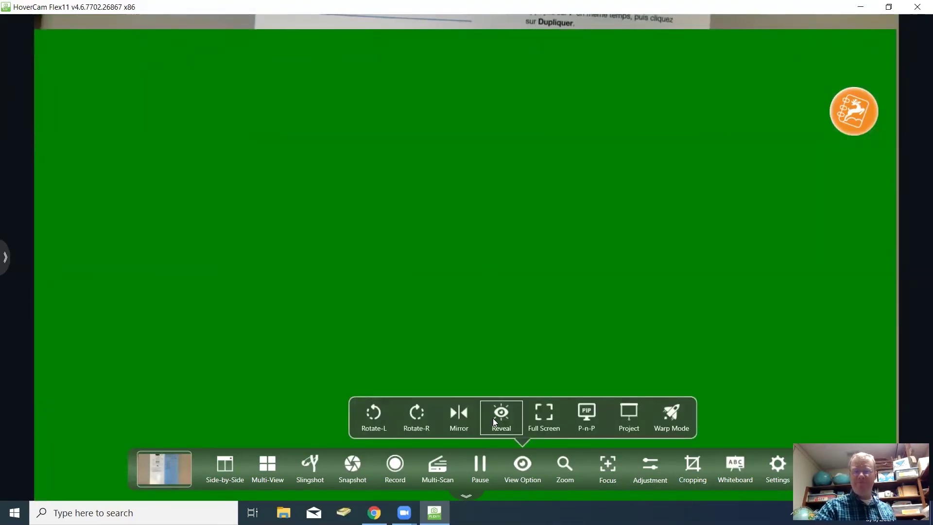
{"action": "left_click", "coordinate": [513, 472]}
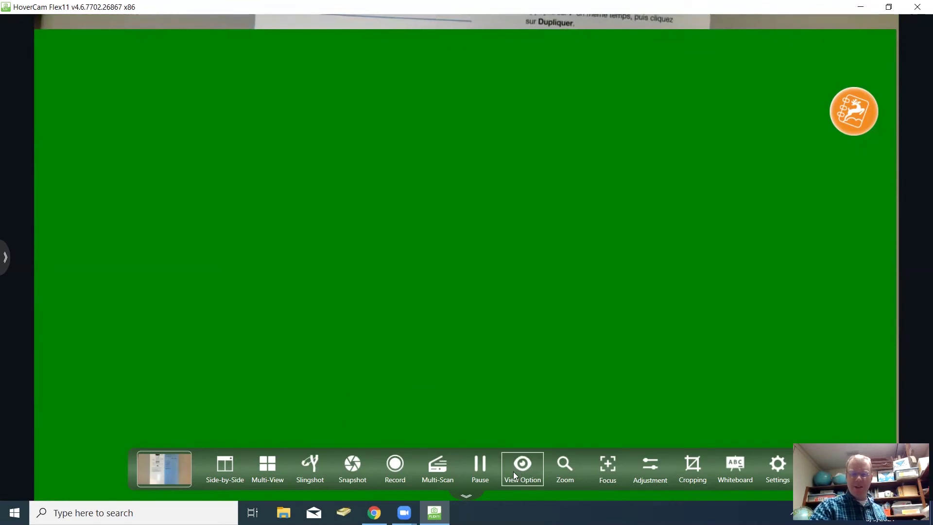
{"action": "left_click", "coordinate": [513, 471]}
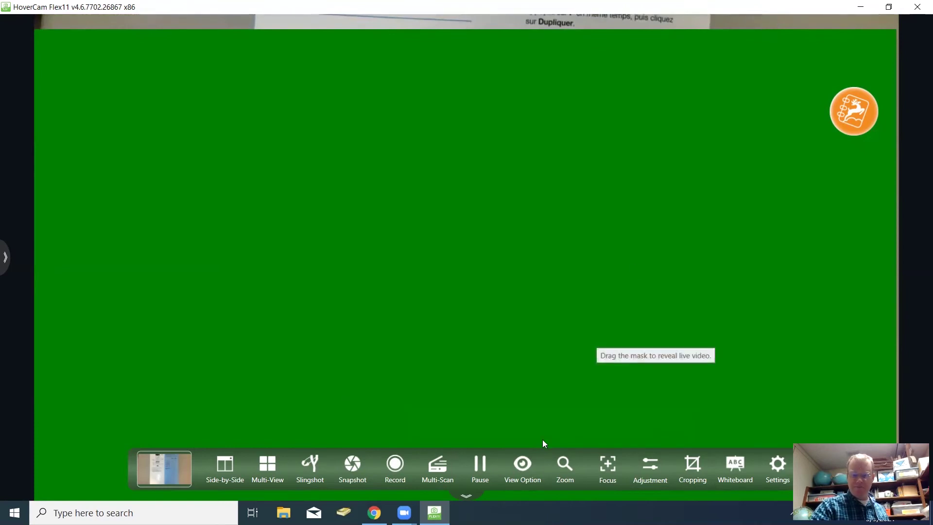
{"action": "left_click", "coordinate": [503, 422]}
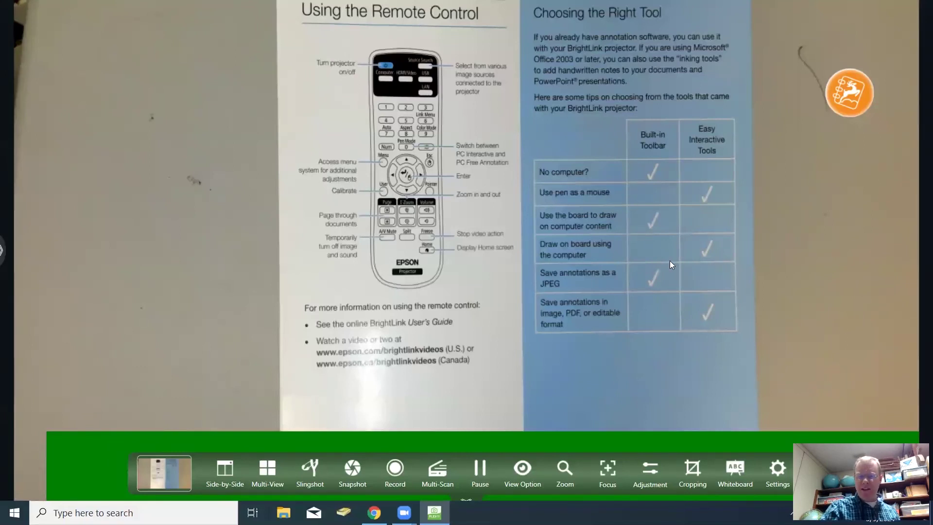
- Open a blank whiteboard page and move the drawing toolbar to the right edge and back left
{"action": "left_click", "coordinate": [738, 469]}
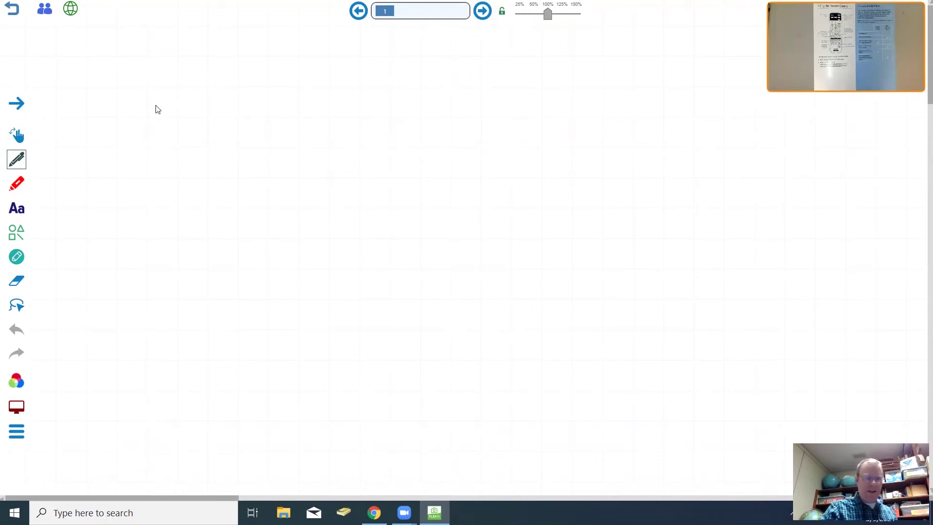
{"action": "left_click", "coordinate": [18, 104]}
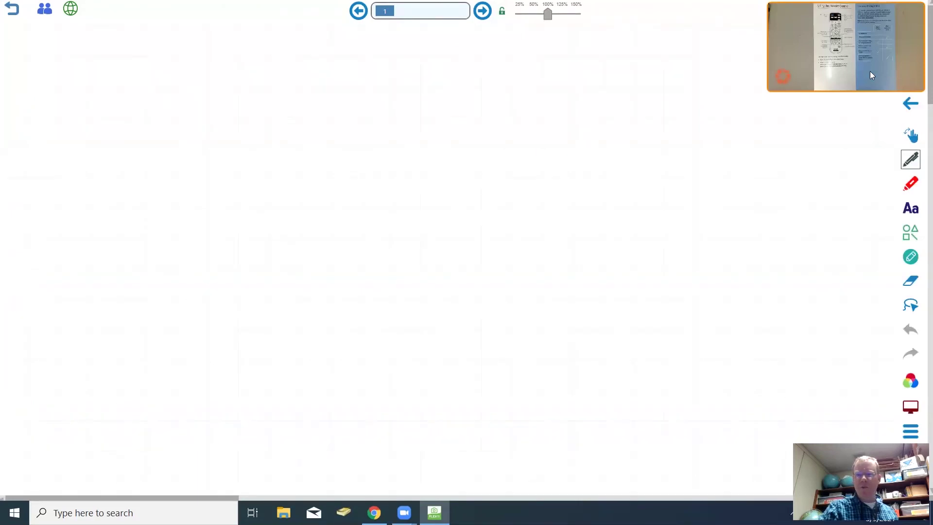
{"action": "left_click", "coordinate": [916, 105]}
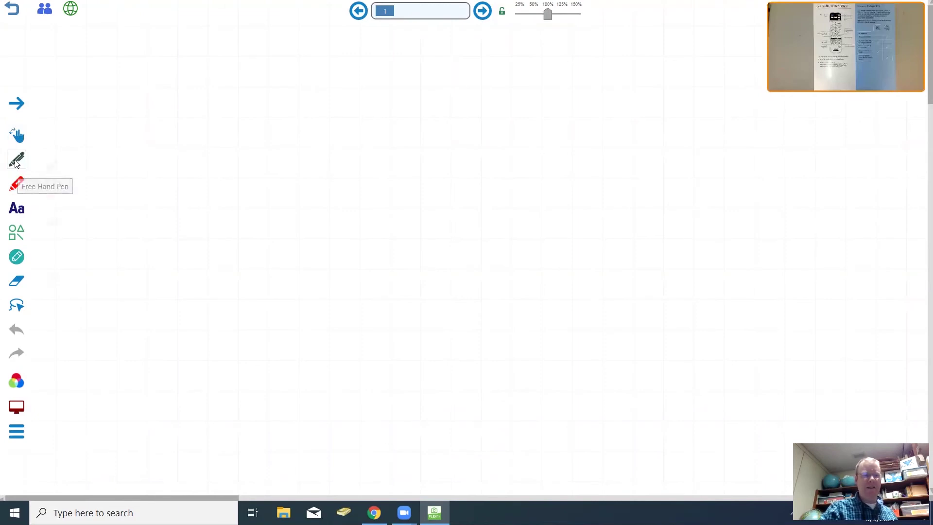
{"action": "left_click", "coordinate": [17, 160]}
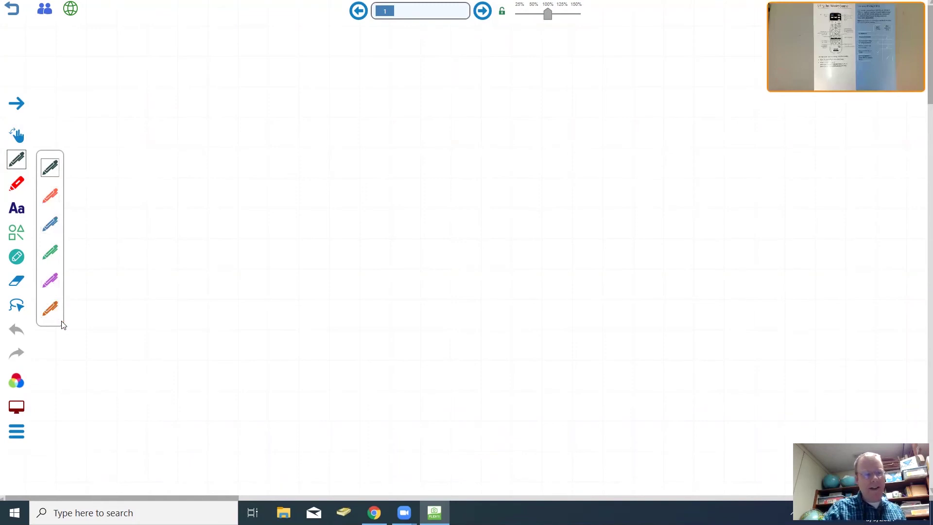
- Draw a looping red freehand scribble across the whiteboard
{"action": "left_click", "coordinate": [49, 197]}
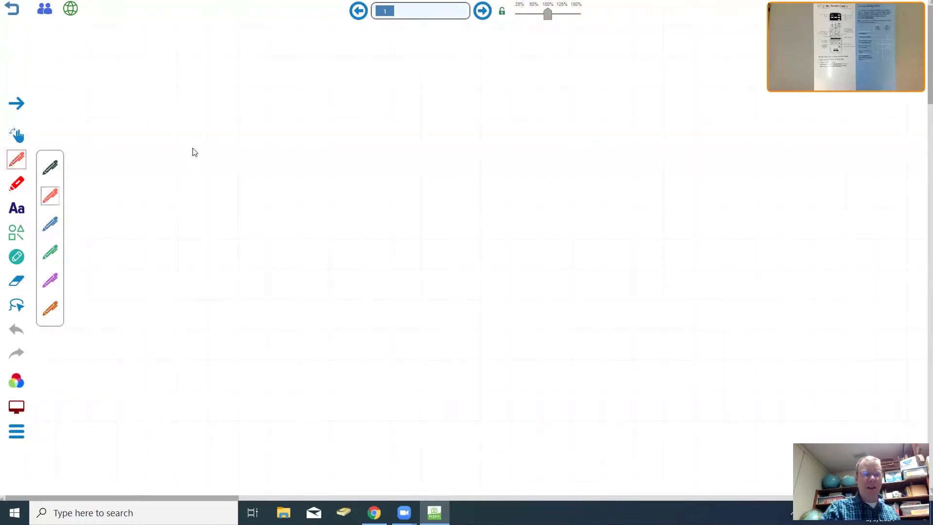
{"action": "mouse_move", "coordinate": [193, 144]}
{"action": "left_mouse_down"}
{"action": "mouse_move", "coordinate": [412, 194]}
{"action": "mouse_move", "coordinate": [480, 150]}
{"action": "mouse_move", "coordinate": [466, 206]}
{"action": "mouse_move", "coordinate": [544, 185]}
{"action": "left_mouse_up"}
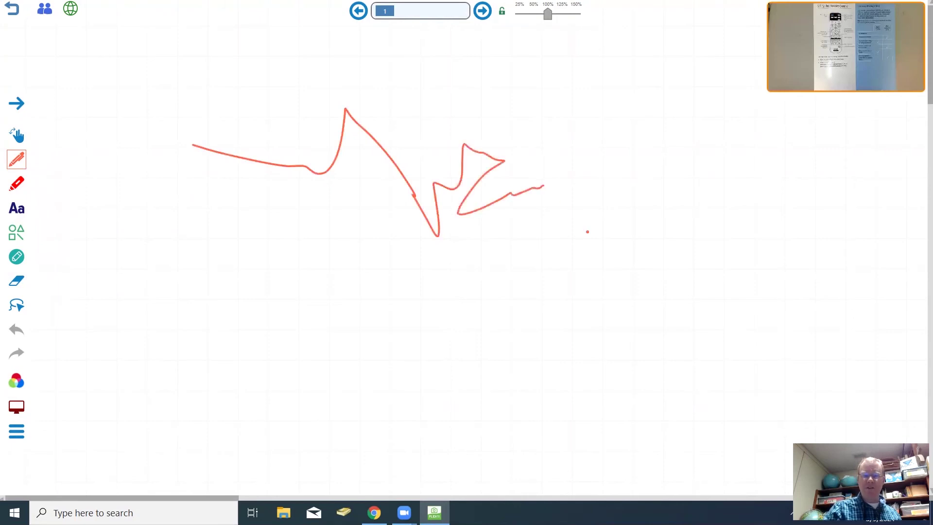
{"action": "mouse_move", "coordinate": [588, 232]}
{"action": "left_mouse_down"}
{"action": "mouse_move", "coordinate": [608, 170]}
{"action": "mouse_move", "coordinate": [547, 146]}
{"action": "mouse_move", "coordinate": [375, 170]}
{"action": "mouse_move", "coordinate": [305, 267]}
{"action": "mouse_move", "coordinate": [240, 214]}
{"action": "mouse_move", "coordinate": [290, 277]}
{"action": "mouse_move", "coordinate": [385, 272]}
{"action": "mouse_move", "coordinate": [391, 354]}
{"action": "mouse_move", "coordinate": [488, 333]}
{"action": "left_mouse_up"}
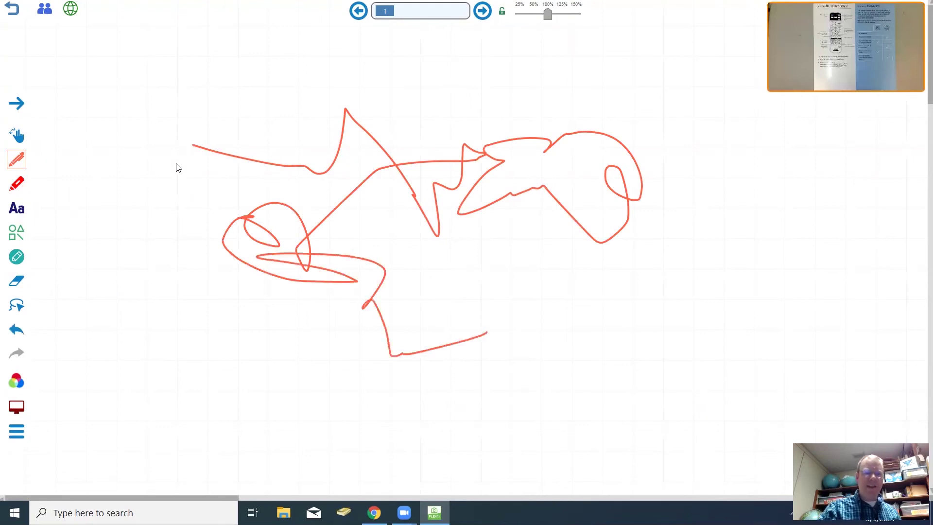
- Switch to the black pen and draw a small letter-like mark near the top-left
{"action": "left_click", "coordinate": [20, 162]}
{"action": "left_click", "coordinate": [50, 167]}
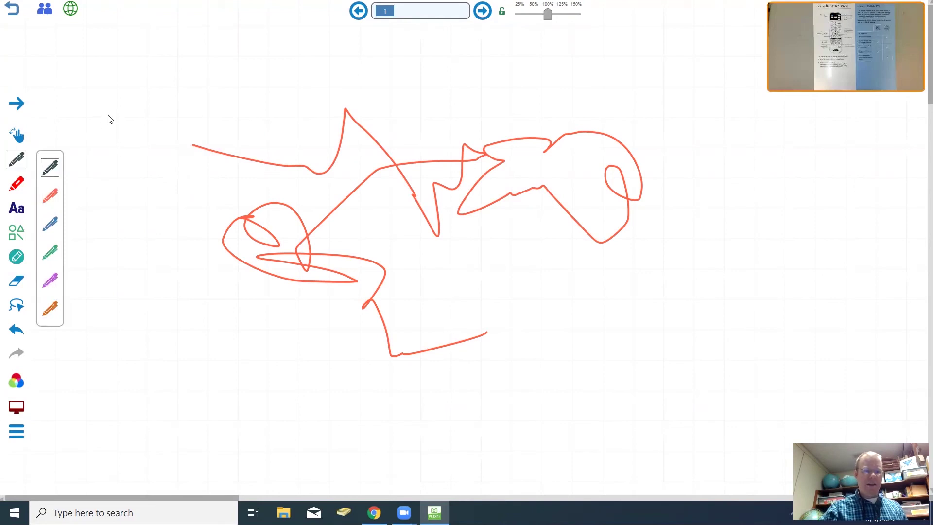
{"action": "mouse_move", "coordinate": [119, 100]}
{"action": "left_mouse_down"}
{"action": "mouse_move", "coordinate": [125, 60]}
{"action": "mouse_move", "coordinate": [110, 113]}
{"action": "mouse_move", "coordinate": [136, 118]}
{"action": "left_mouse_up"}
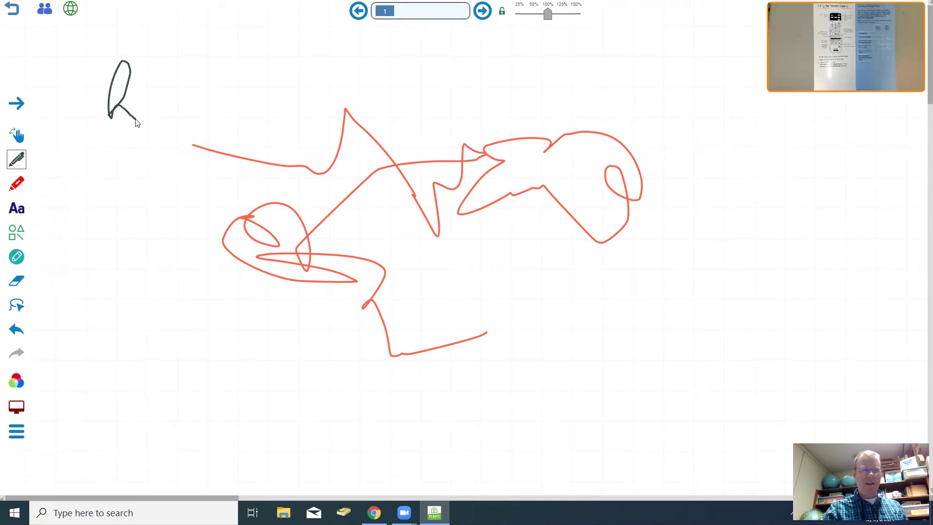
- Draw a pink highlighter arc over the red scribble
{"action": "left_click", "coordinate": [17, 162]}
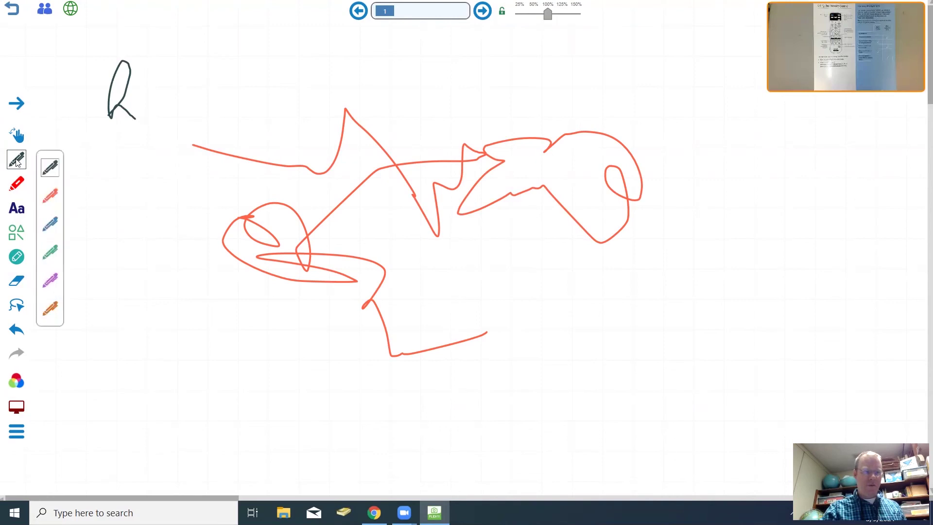
{"action": "left_click", "coordinate": [17, 185]}
{"action": "mouse_move", "coordinate": [158, 175]}
{"action": "left_mouse_down"}
{"action": "mouse_move", "coordinate": [251, 99]}
{"action": "mouse_move", "coordinate": [383, 125]}
{"action": "left_mouse_up"}
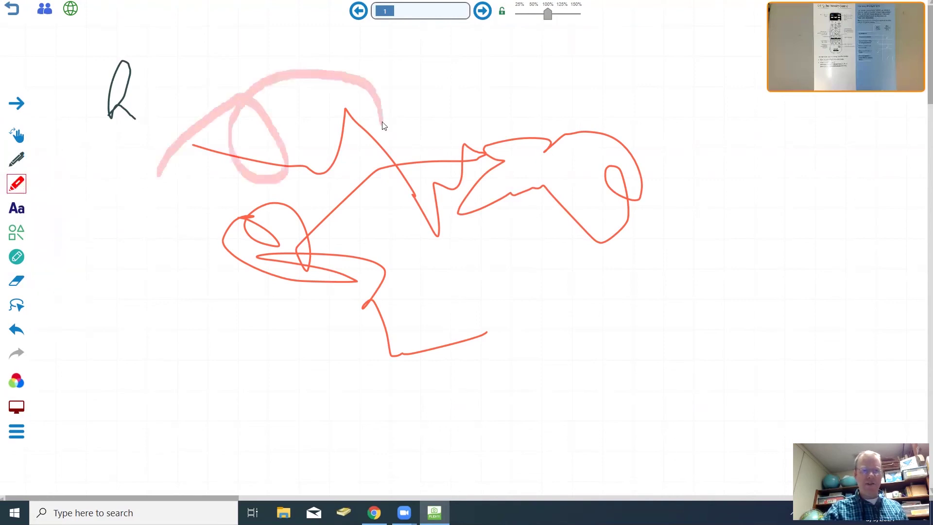
{"action": "left_click", "coordinate": [12, 189]}
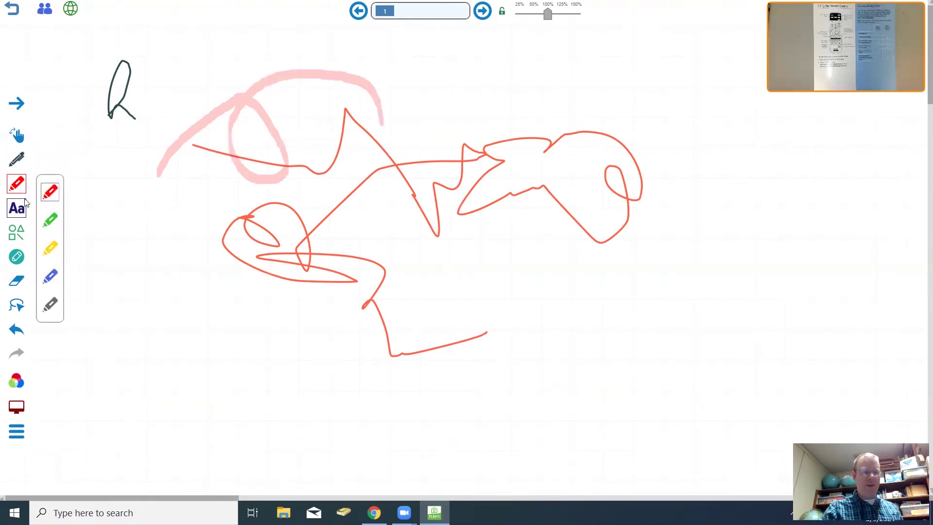
- Erase the black mark, pink highlight and red scribble, then undo to restore the strokes
{"action": "left_click", "coordinate": [16, 284]}
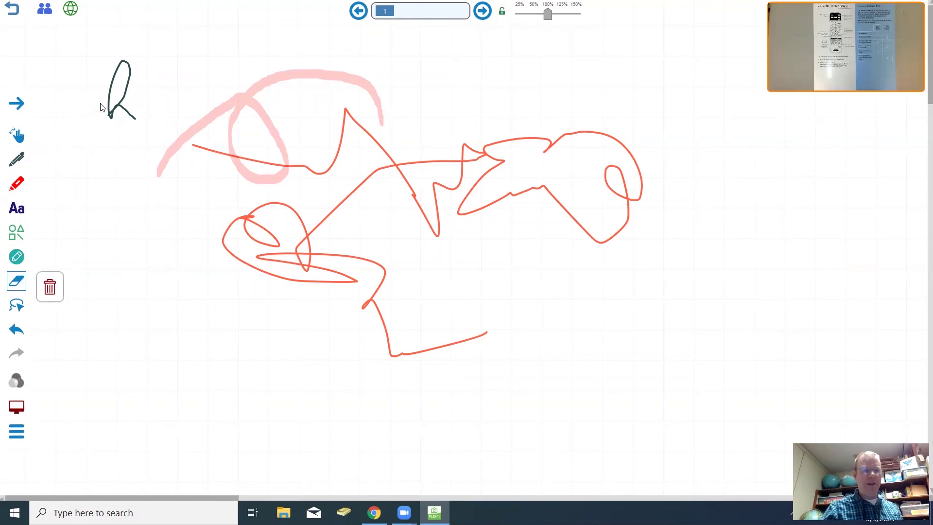
{"action": "left_click", "coordinate": [129, 73]}
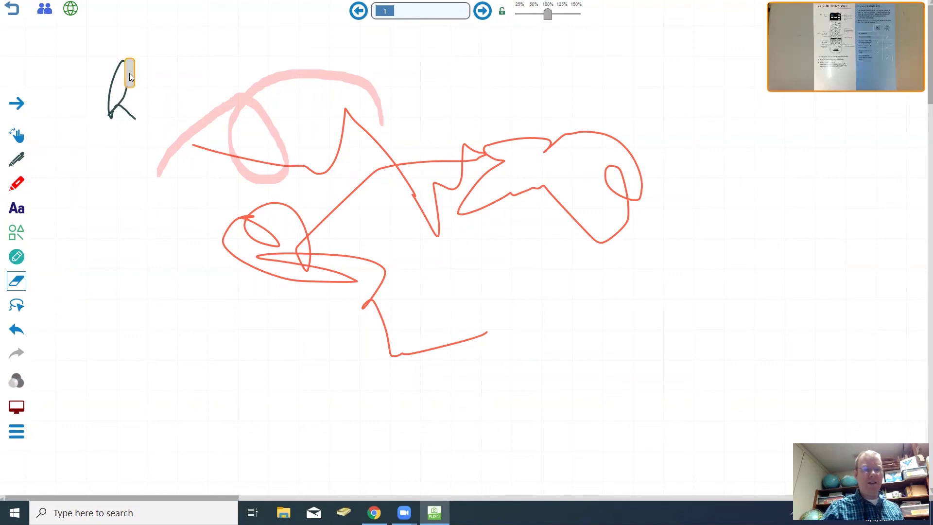
{"action": "mouse_move", "coordinate": [129, 73]}
{"action": "left_mouse_down"}
{"action": "mouse_move", "coordinate": [104, 93]}
{"action": "mouse_move", "coordinate": [116, 93]}
{"action": "left_mouse_up"}
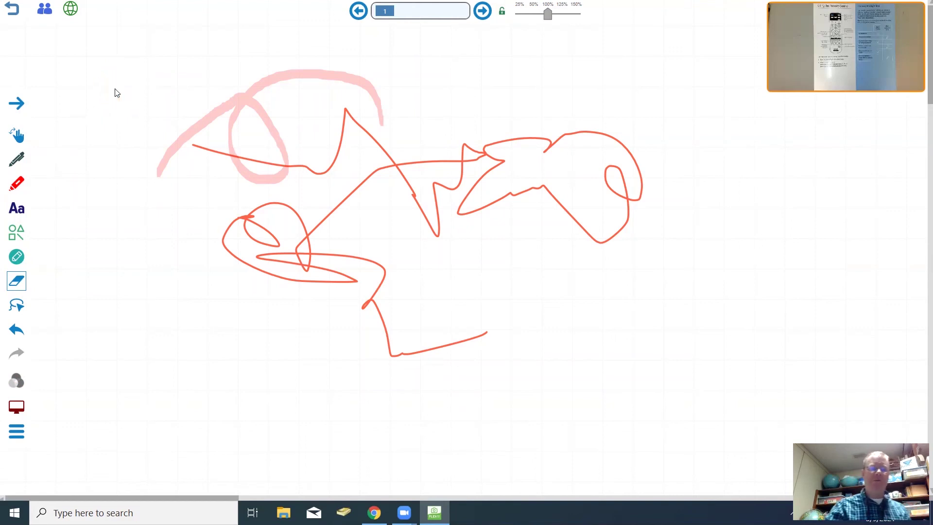
{"action": "mouse_move", "coordinate": [159, 174]}
{"action": "left_mouse_down"}
{"action": "mouse_move", "coordinate": [162, 157]}
{"action": "mouse_move", "coordinate": [216, 108]}
{"action": "left_mouse_up"}
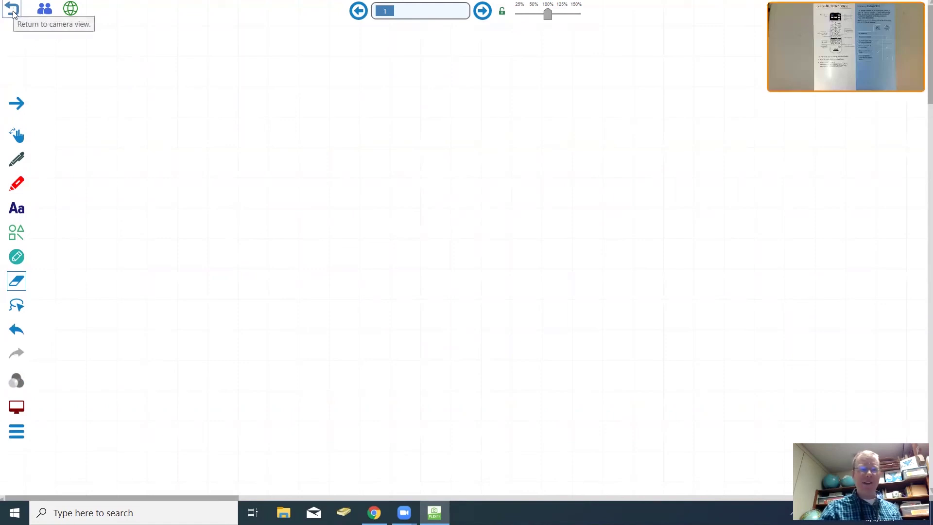
{"action": "left_click", "coordinate": [14, 332]}
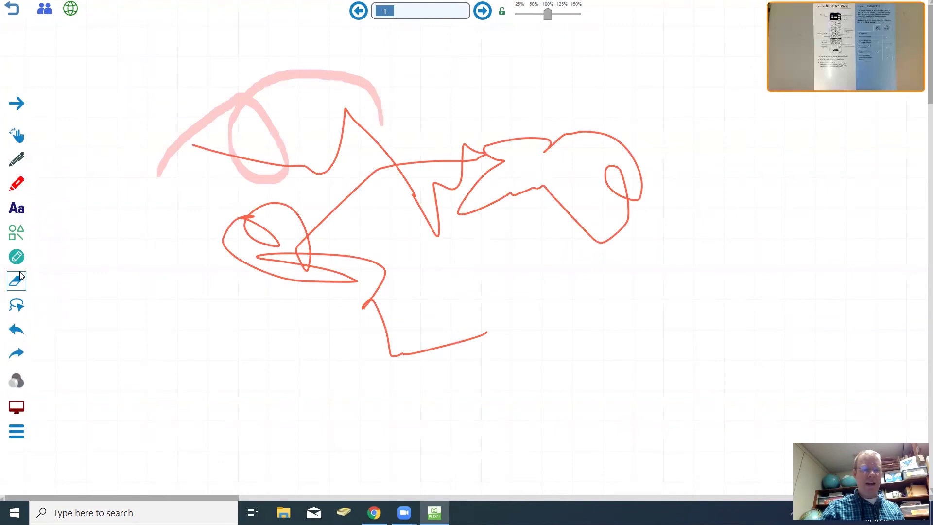
{"action": "left_click", "coordinate": [20, 358]}
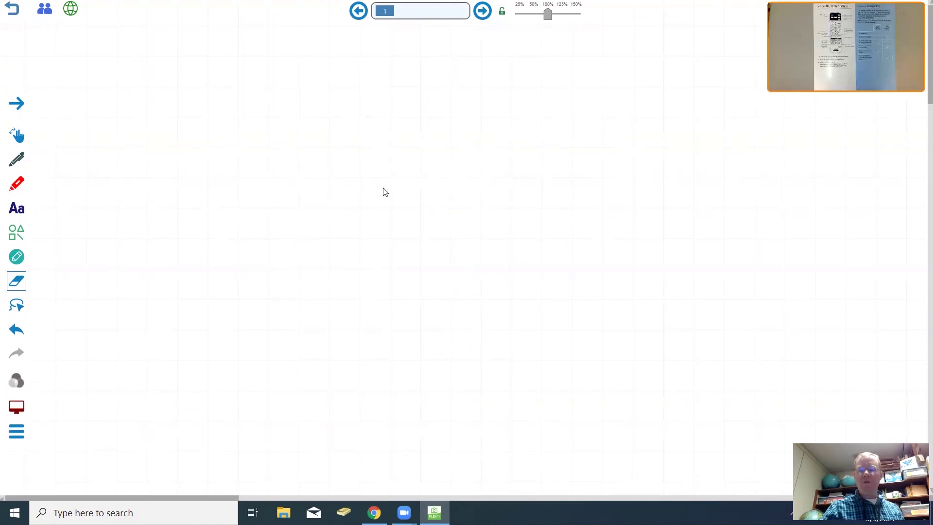
- Leave the whiteboard and go back to the live camera view of the Epson brochure
{"action": "left_click", "coordinate": [12, 10]}
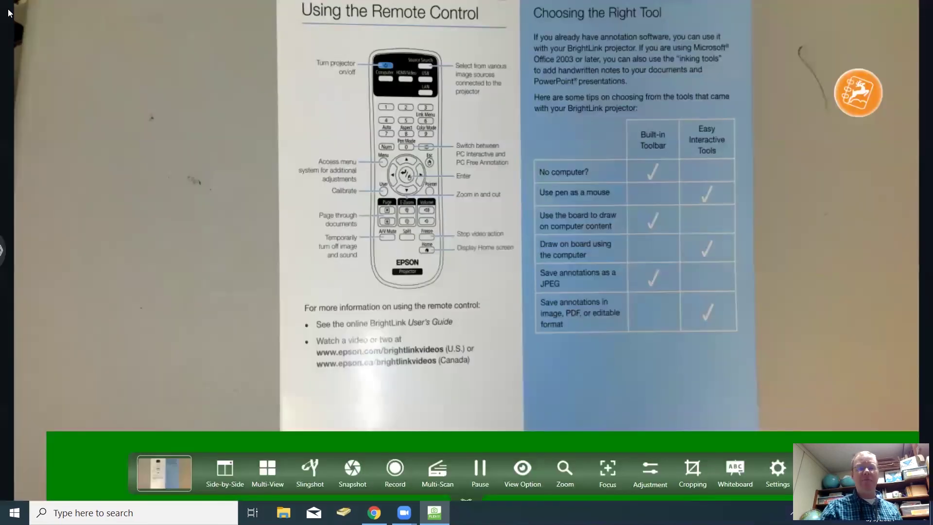